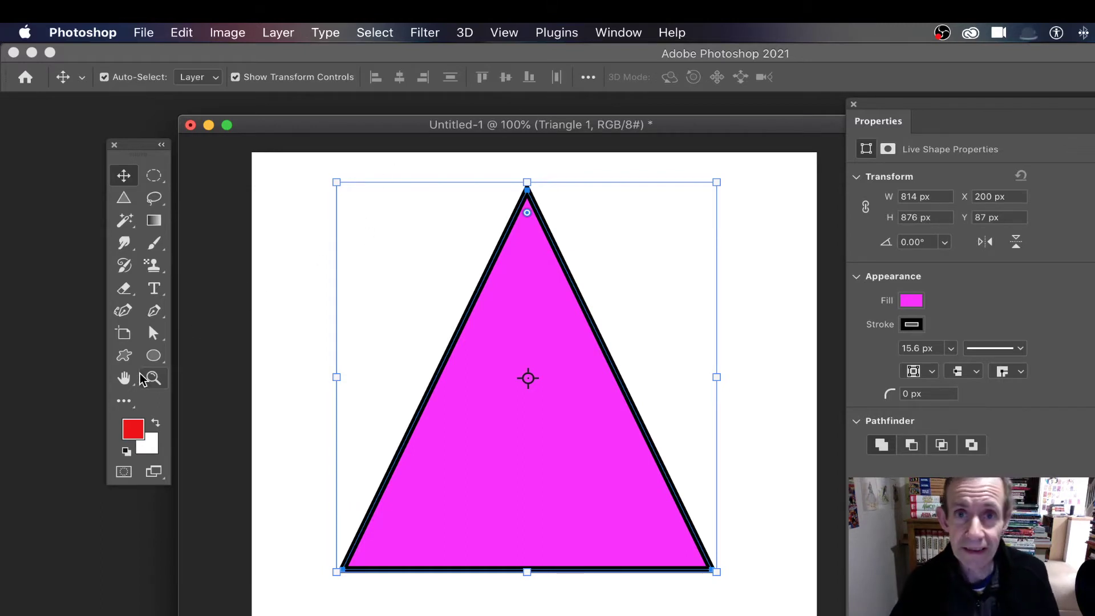
# Step: Open the '...' extra-tools flyout at the bottom of the Tools panel
pyautogui.click(129, 406)
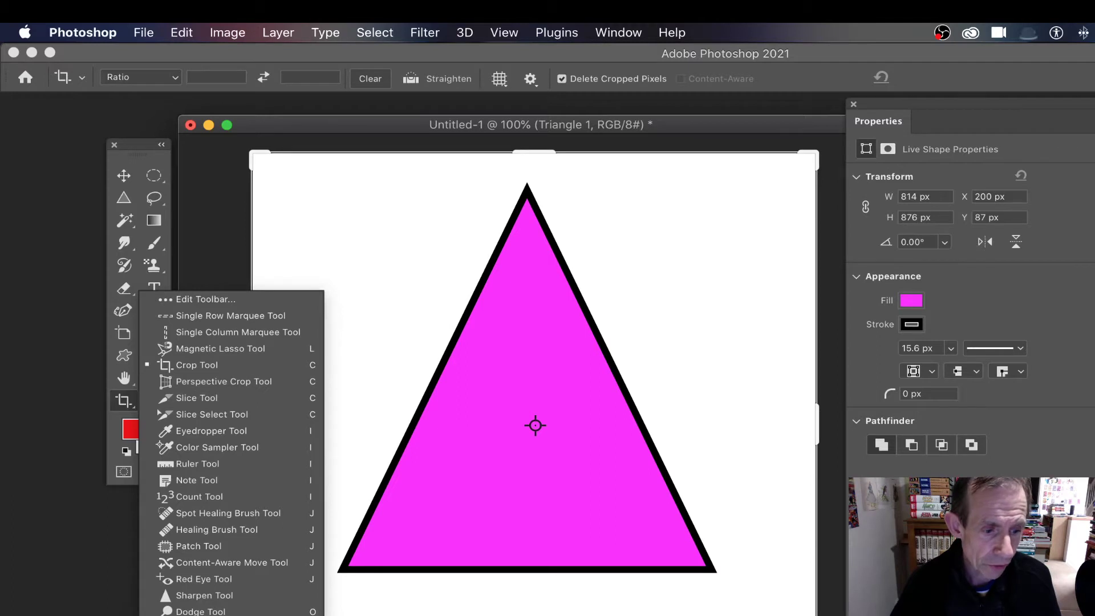
# Step: In Customize Toolbar, move the Triangle tool to sit just above the Gradient tool
pyautogui.click(211, 300)
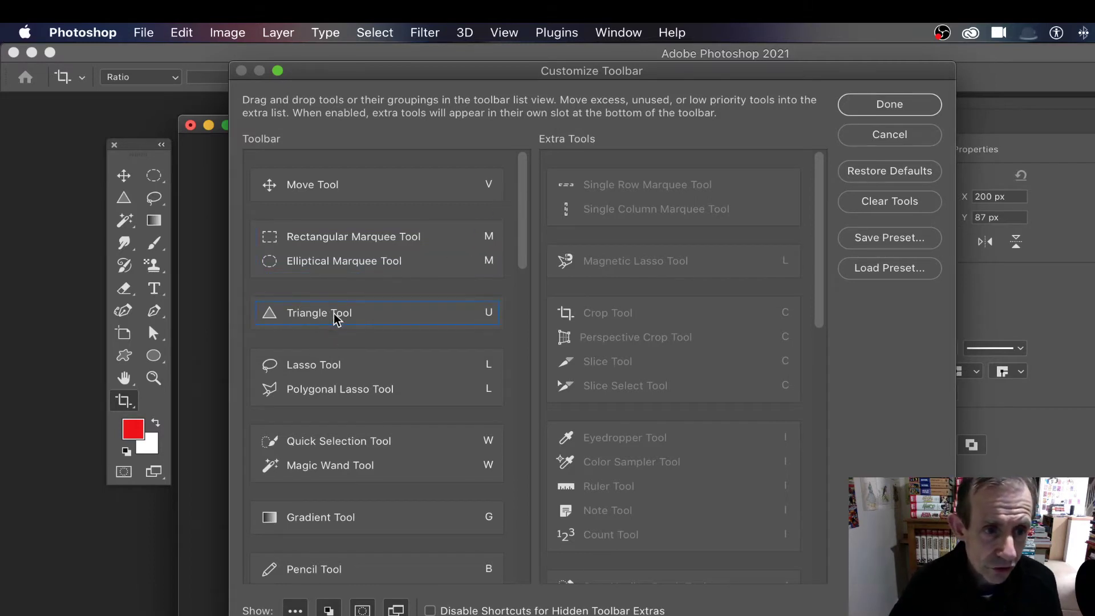
pyautogui.moveTo(333, 318)
pyautogui.mouseDown()
pyautogui.moveTo(345, 308)
pyautogui.moveTo(667, 385)
pyautogui.moveTo(716, 542)
pyautogui.moveTo(679, 586)
pyautogui.moveTo(656, 588)
pyautogui.moveTo(665, 562)
pyautogui.moveTo(641, 586)
pyautogui.moveTo(644, 527)
pyautogui.moveTo(616, 489)
pyautogui.moveTo(619, 499)
pyautogui.mouseUp()
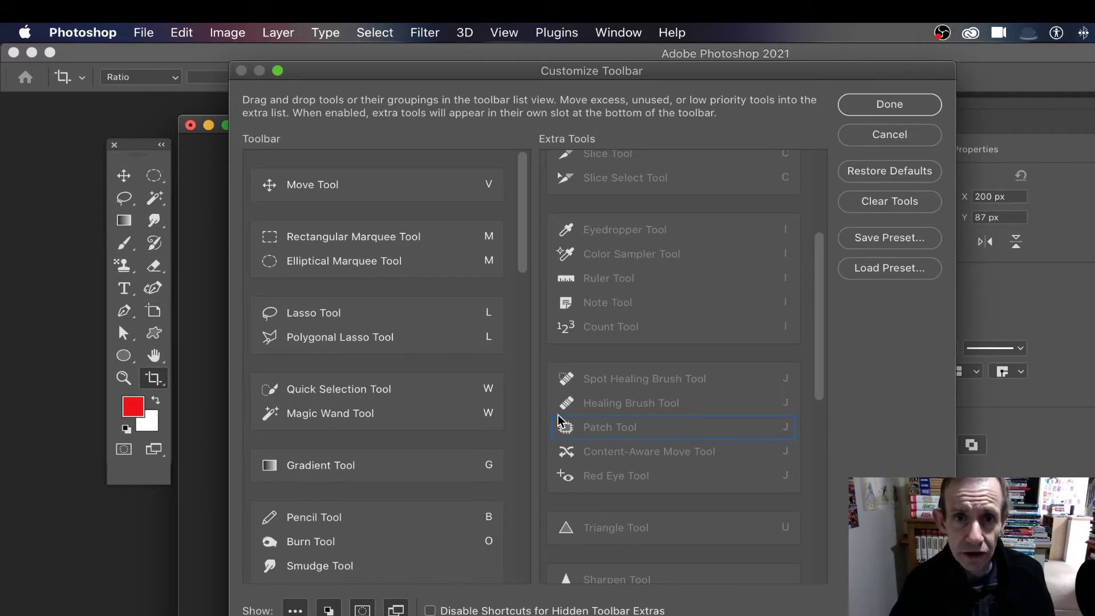
pyautogui.moveTo(629, 536); pyautogui.dragTo(317, 446)
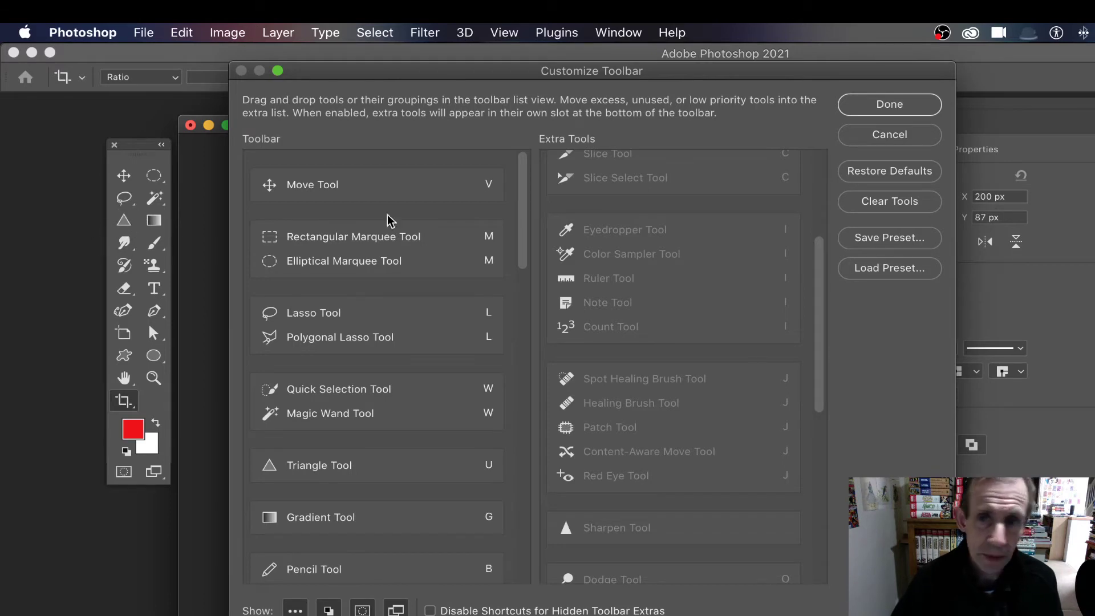
pyautogui.click(888, 106)
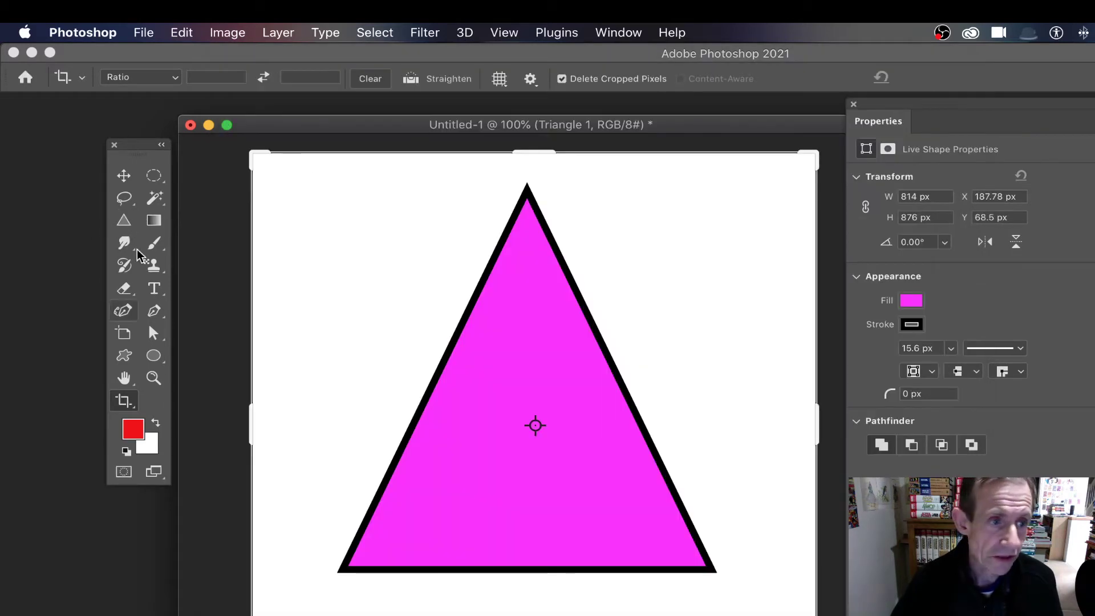
# Step: Delete the magenta triangle and set the Triangle tool's outline to a solid stroke
pyautogui.click(127, 223)
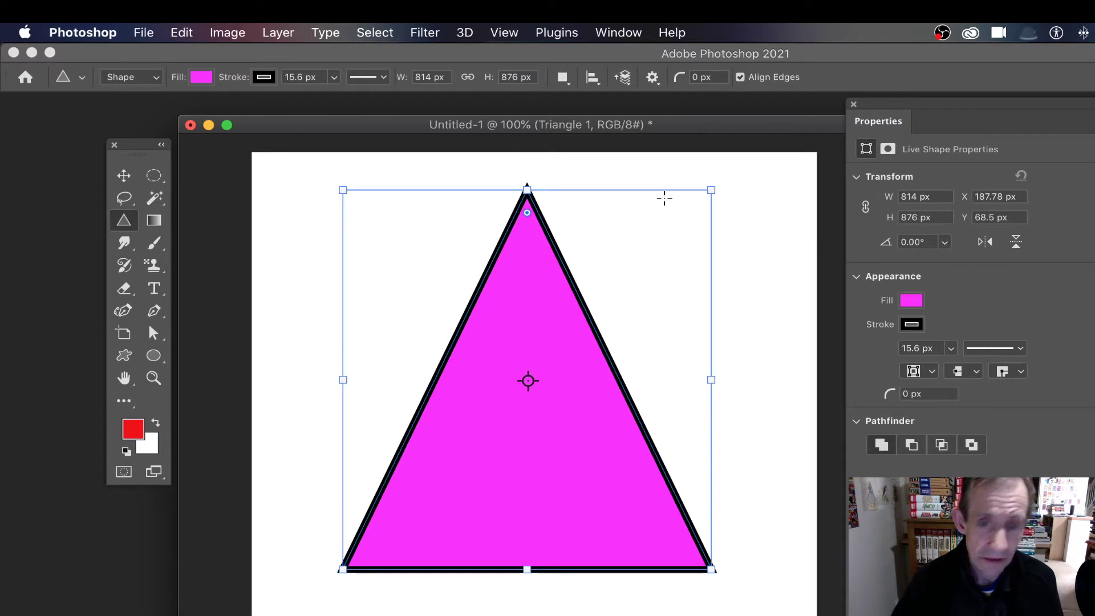
pyautogui.press('BackSpace')
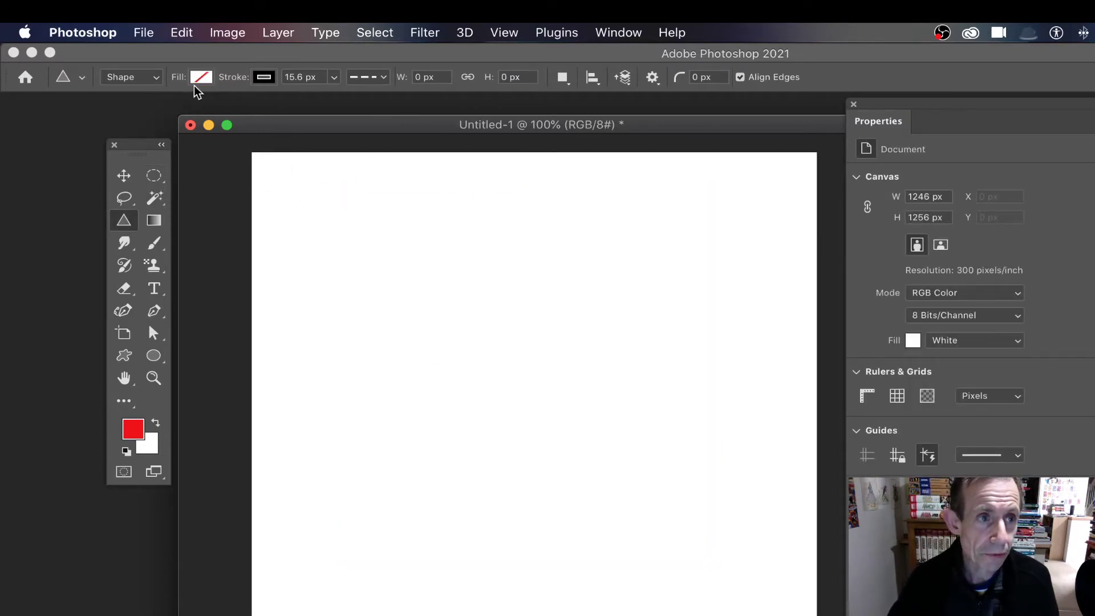
pyautogui.click(381, 82)
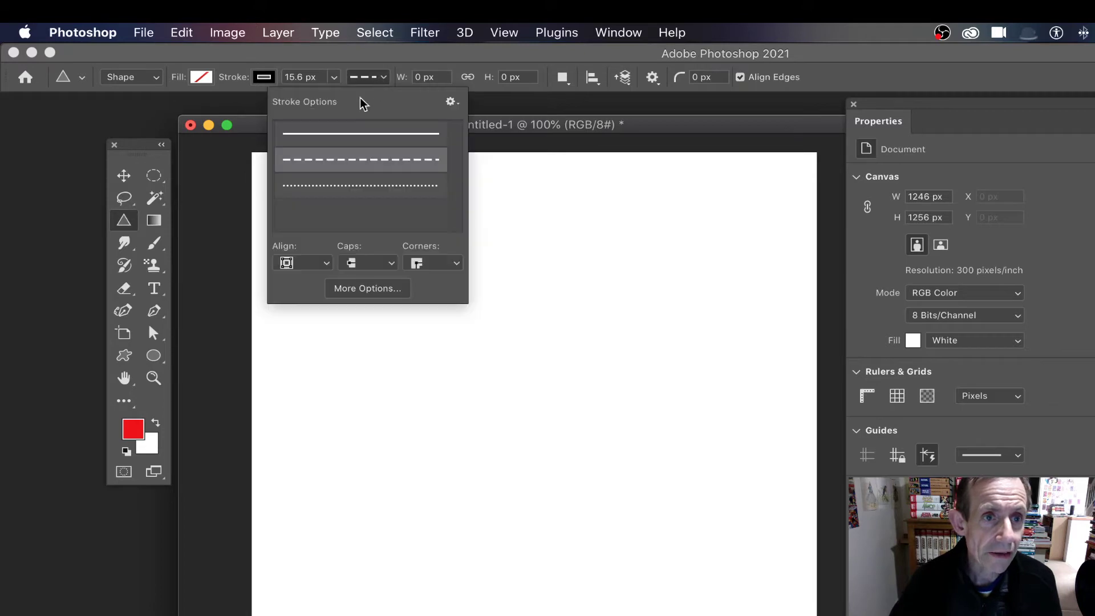
pyautogui.click(350, 137)
# Step: Draw a red-orange filled triangle across most of the canvas and float the Properties panel
pyautogui.click(201, 77)
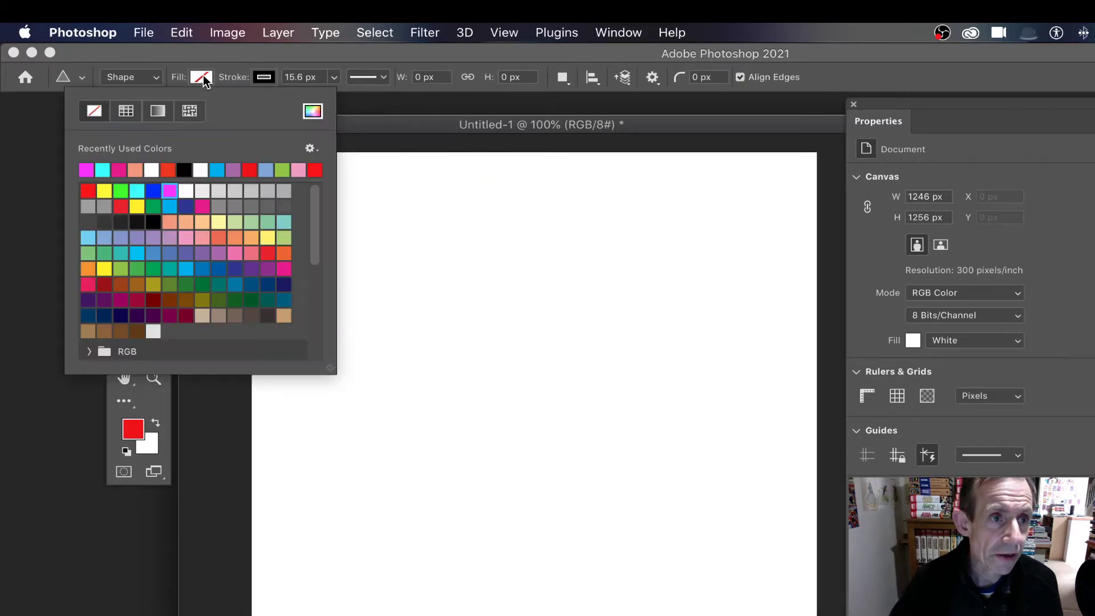
pyautogui.click(171, 168)
pyautogui.click(232, 76)
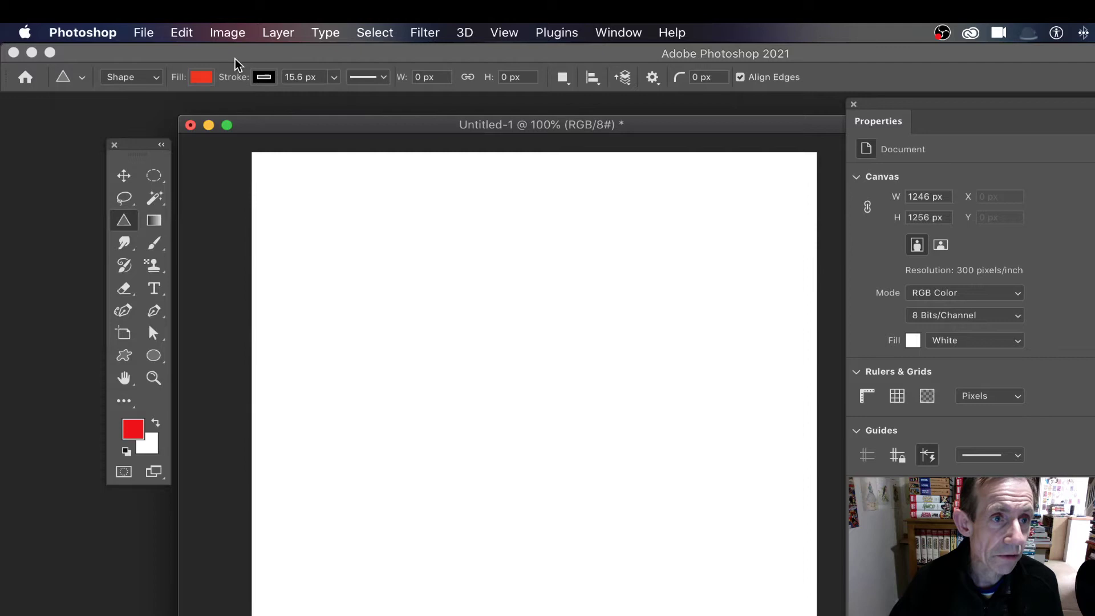
pyautogui.moveTo(361, 192); pyautogui.dragTo(715, 571)
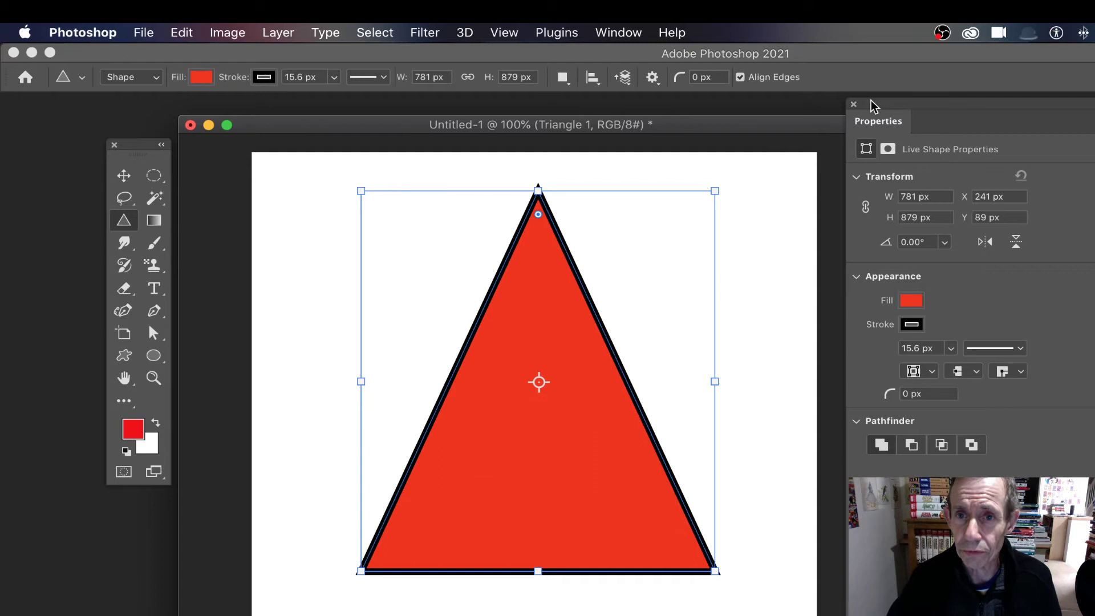
pyautogui.moveTo(871, 100); pyautogui.dragTo(762, 156)
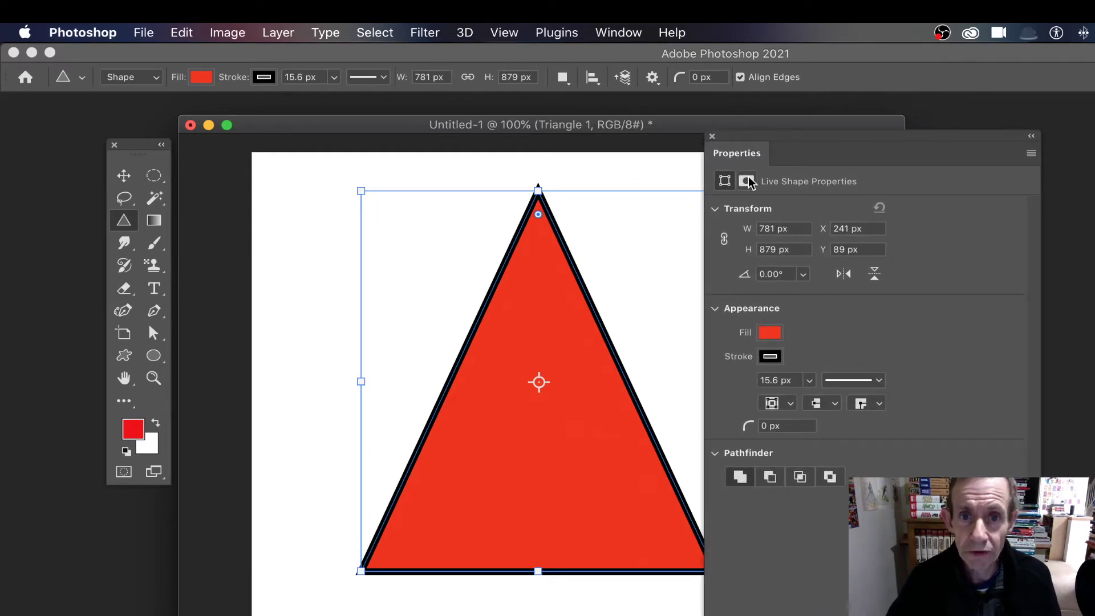
# Step: Bring back the Properties panel and widen the triangle to 817 px
pyautogui.click(611, 36)
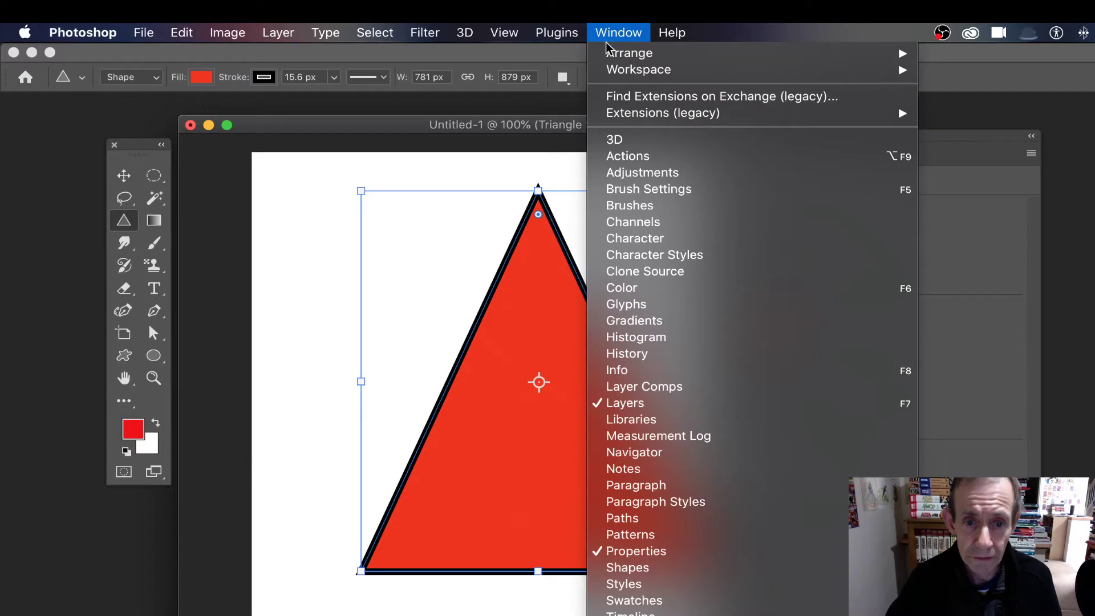
pyautogui.click(646, 551)
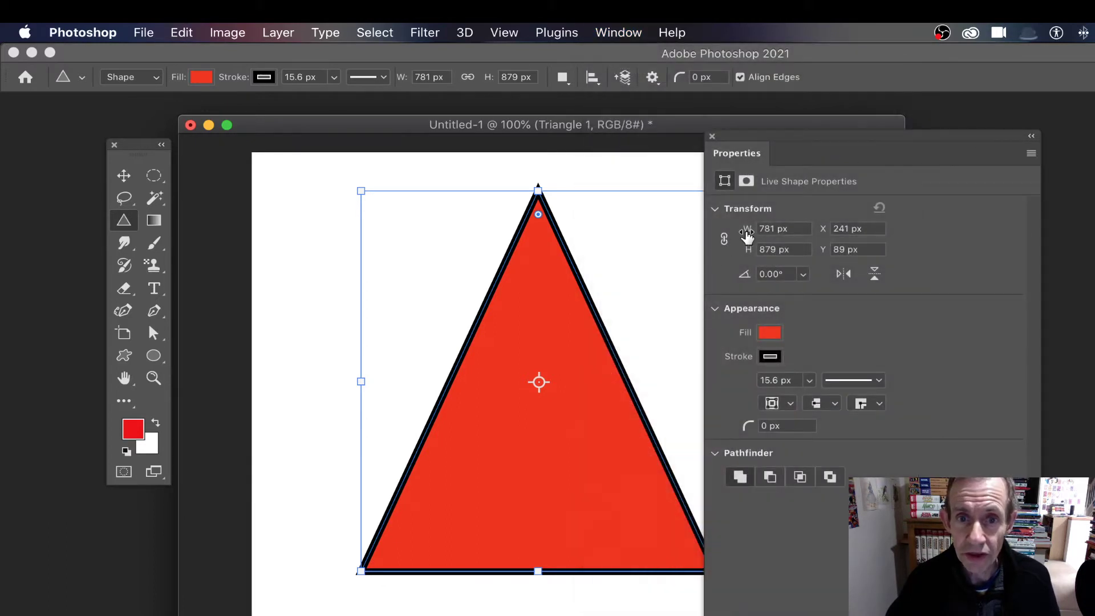
pyautogui.moveTo(748, 234); pyautogui.dragTo(650, 238)
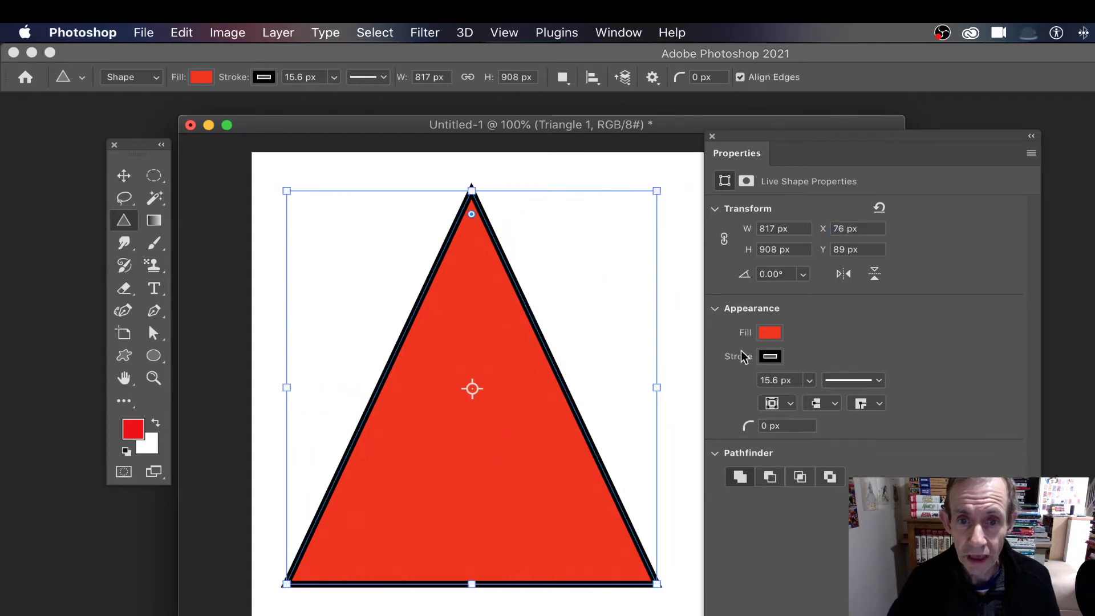
# Step: Give the triangle a cyan fill and a periwinkle blue outline
pyautogui.click(769, 332)
pyautogui.click(759, 426)
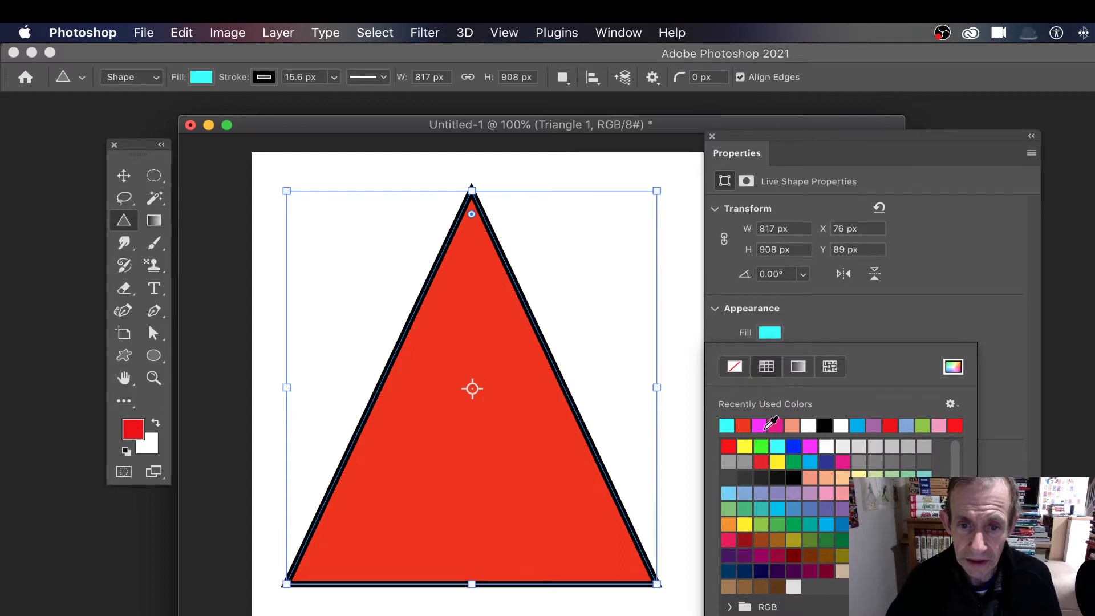
pyautogui.click(856, 313)
pyautogui.click(776, 361)
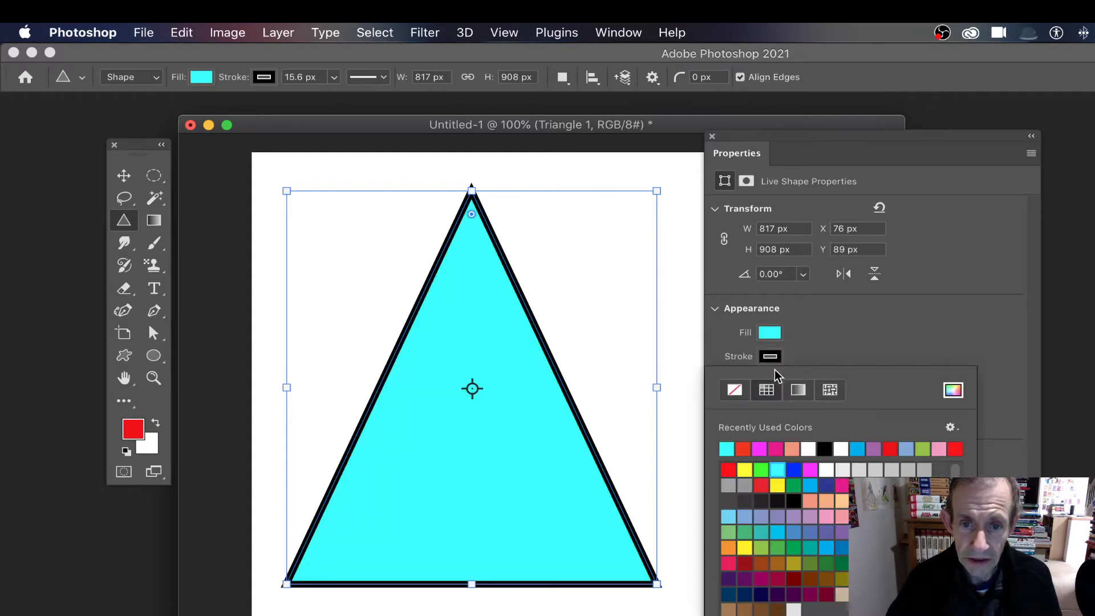
pyautogui.click(761, 517)
pyautogui.press('Return')
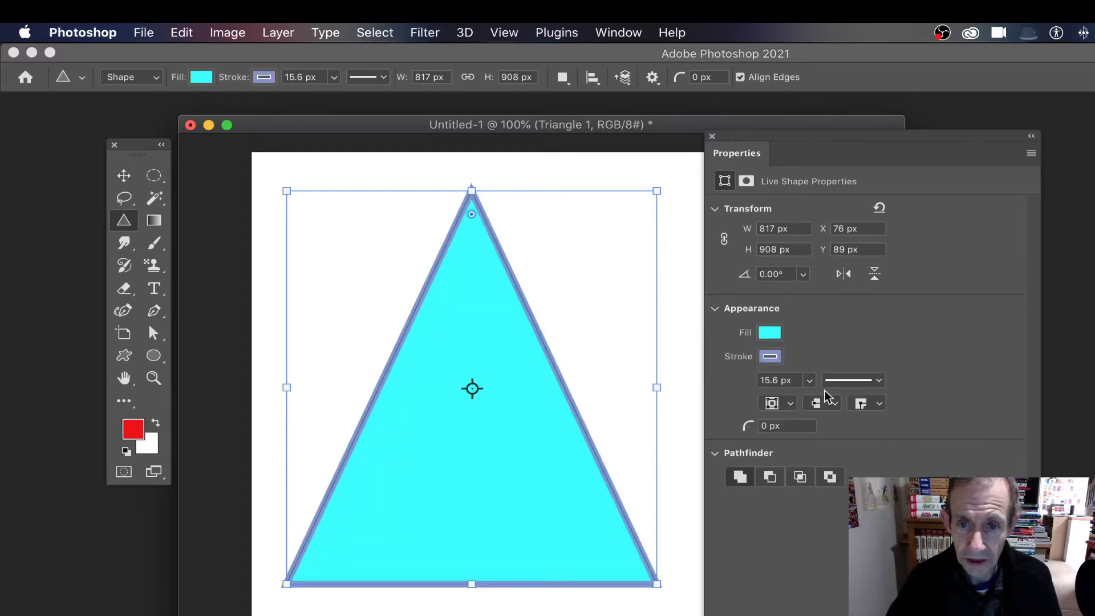
# Step: Thicken the outline to 29.24 px, try a dashed style, then return it to solid
pyautogui.click(809, 381)
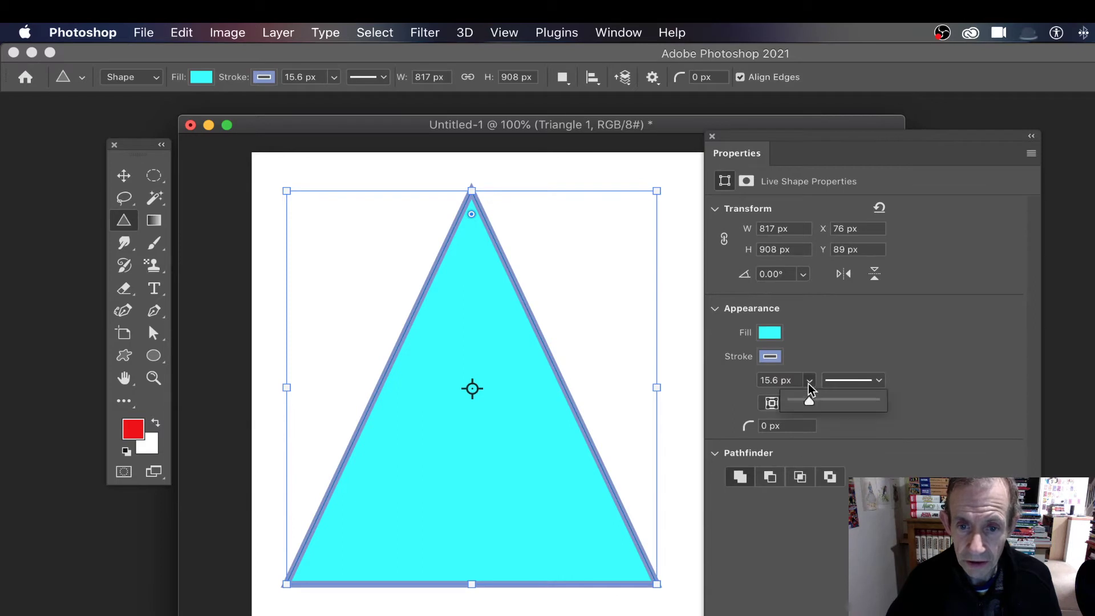
pyautogui.moveTo(811, 399); pyautogui.dragTo(818, 400)
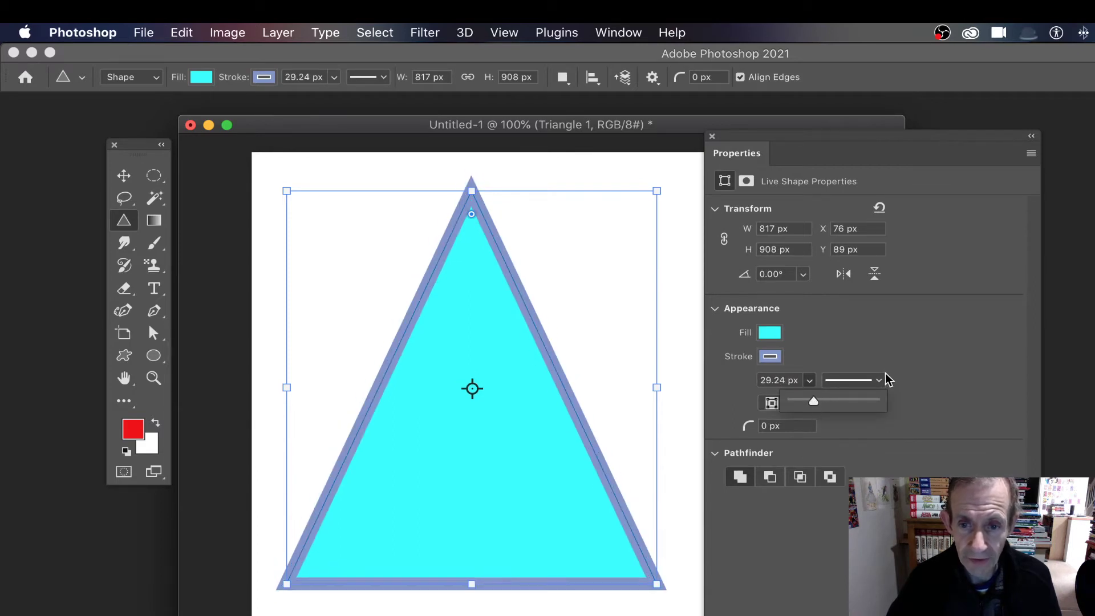
pyautogui.click(878, 379)
pyautogui.click(820, 464)
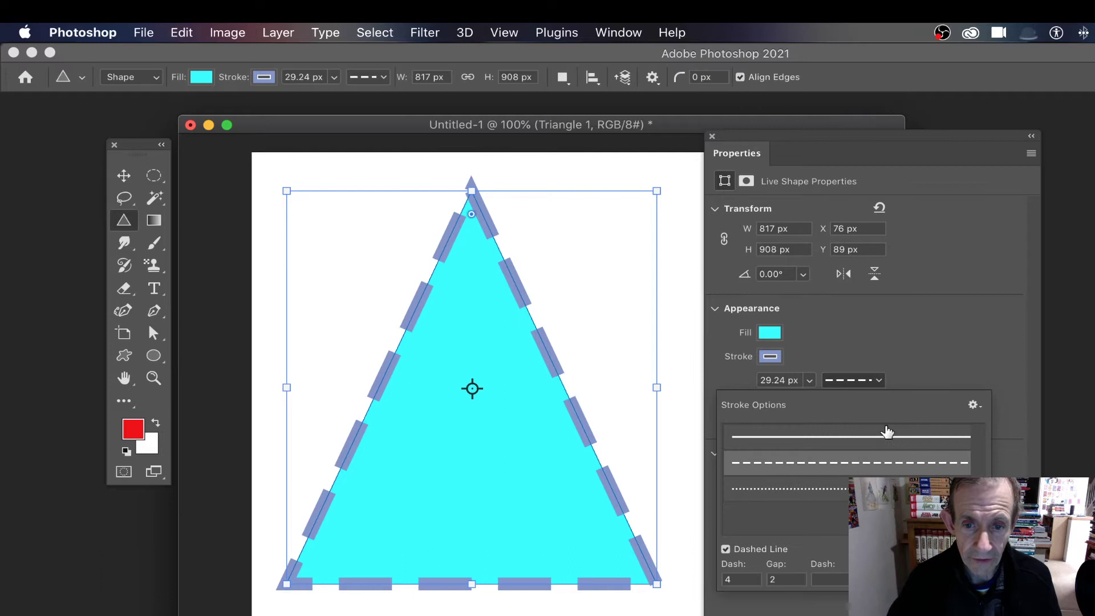
pyautogui.click(878, 381)
pyautogui.click(879, 381)
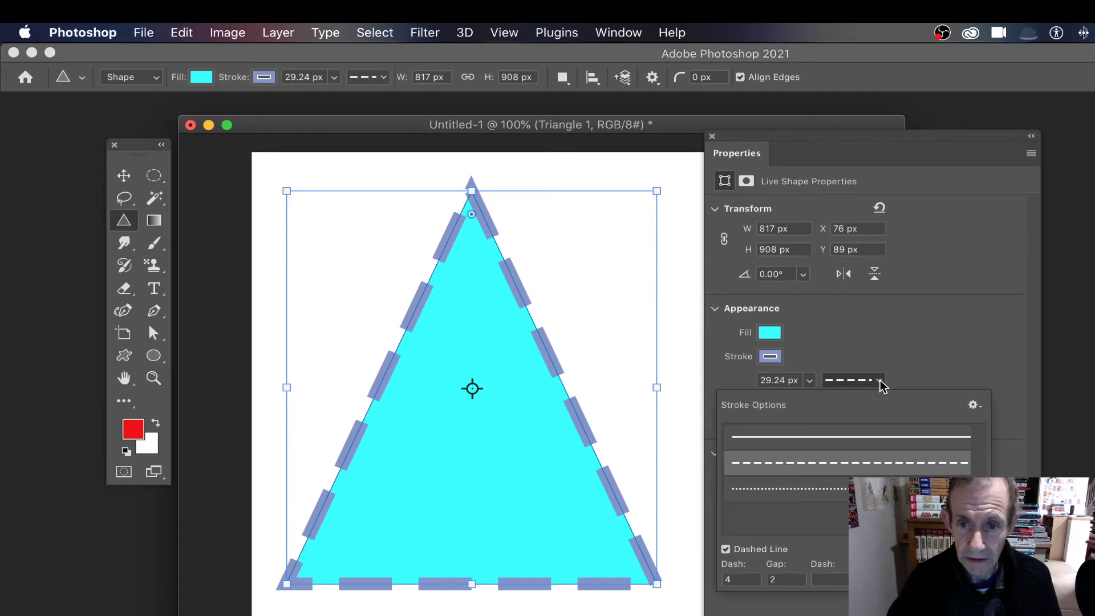
pyautogui.click(834, 437)
pyautogui.click(934, 353)
# Step: Adjust the triangle's corner radius, passing through 75 px, and settle on 161 px
pyautogui.moveTo(748, 425); pyautogui.dragTo(879, 432)
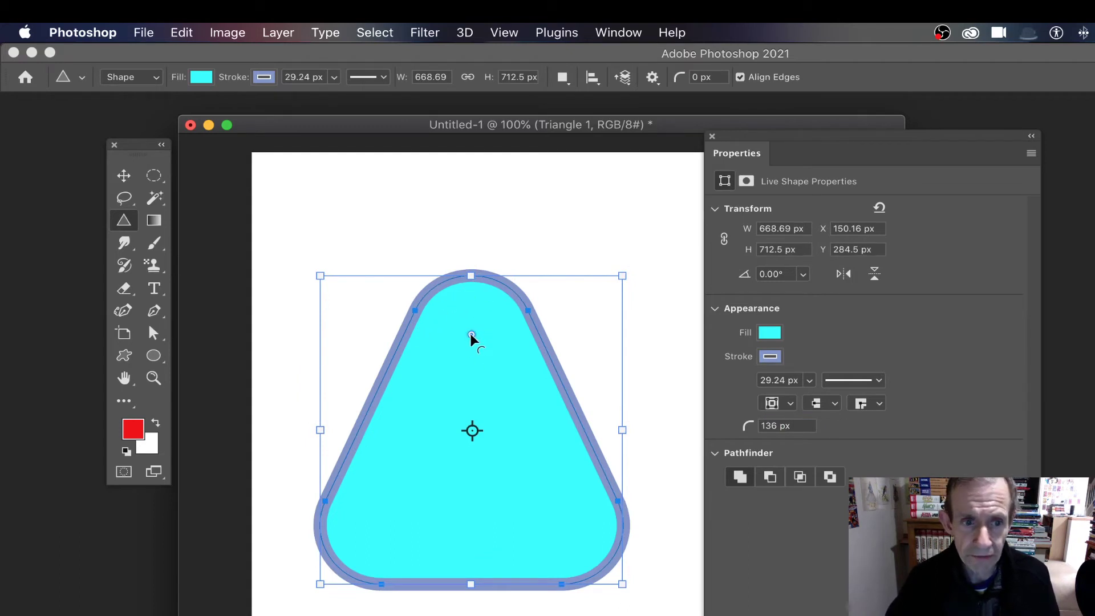
pyautogui.moveTo(470, 333); pyautogui.dragTo(645, 426)
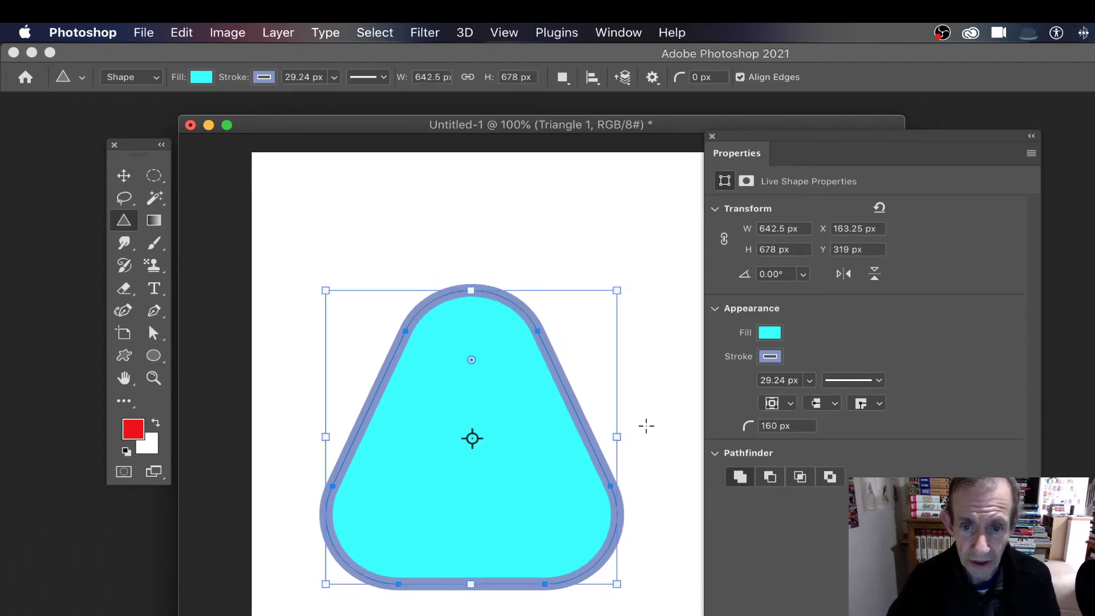
pyautogui.moveTo(476, 364); pyautogui.dragTo(480, 269)
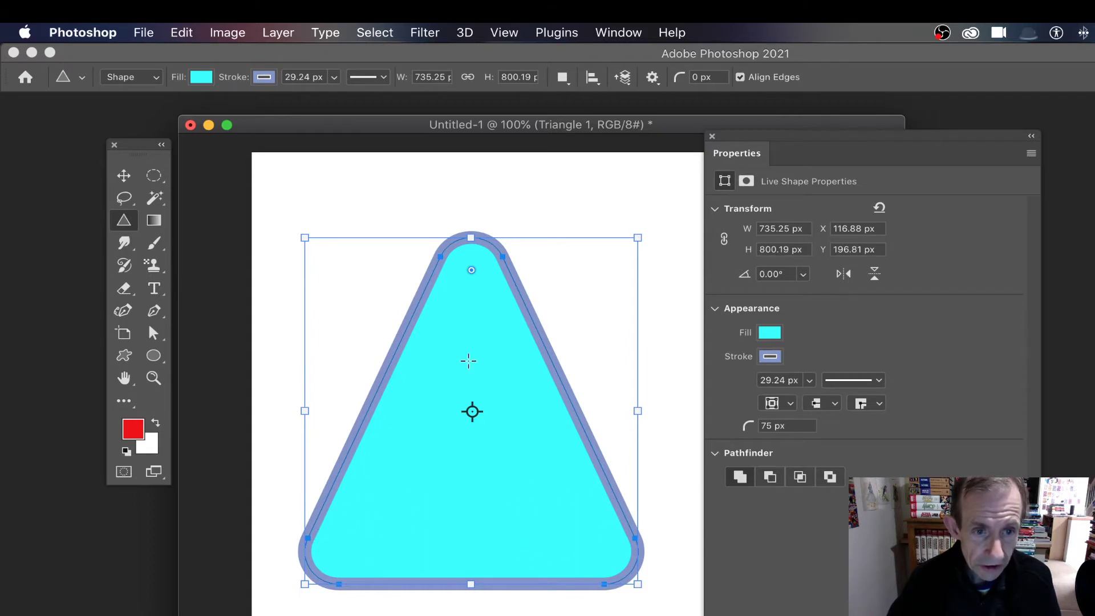
pyautogui.moveTo(469, 271); pyautogui.dragTo(466, 359)
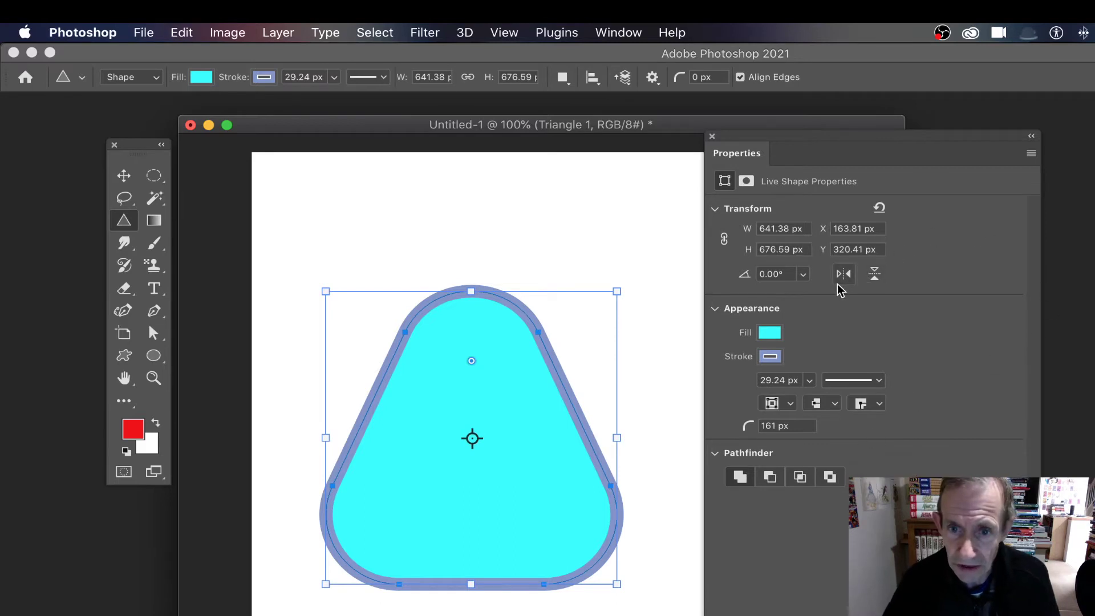
# Step: Flip the triangle vertically and rotate it to the -150° preset angle
pyautogui.click(876, 278)
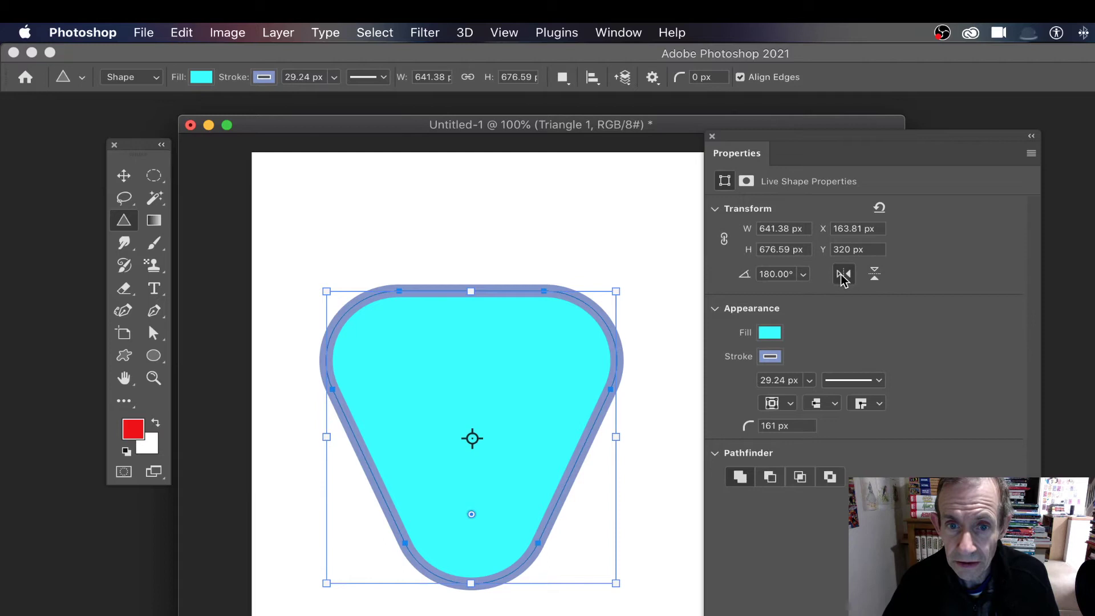
pyautogui.click(803, 275)
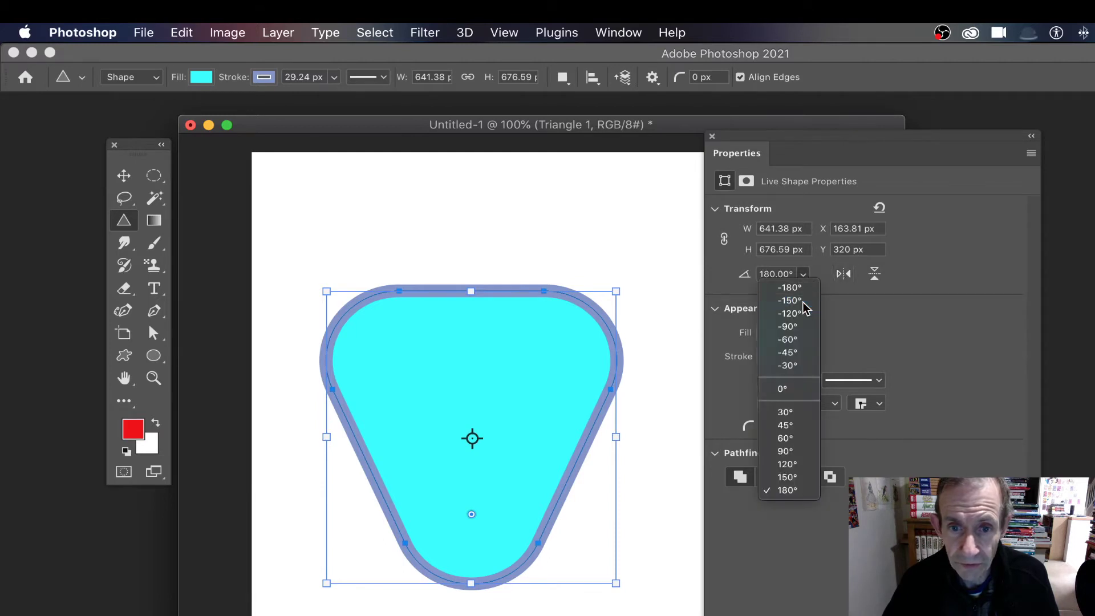
pyautogui.click(803, 301)
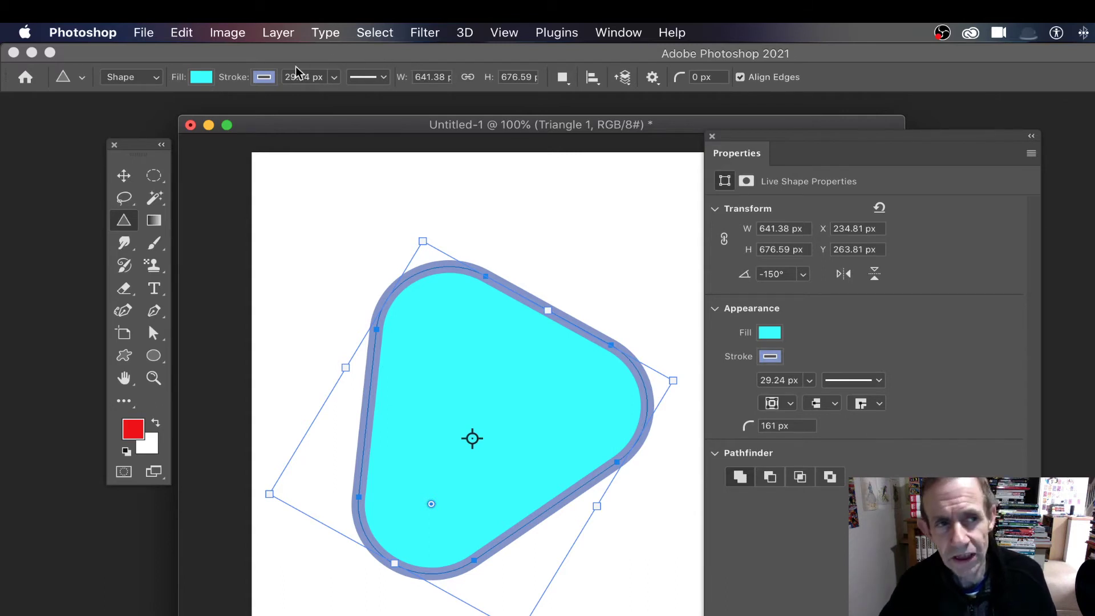
# Step: Set the triangle's outline to black and fill to yellow, and widen it to 659.56 px
pyautogui.click(264, 79)
pyautogui.click(262, 169)
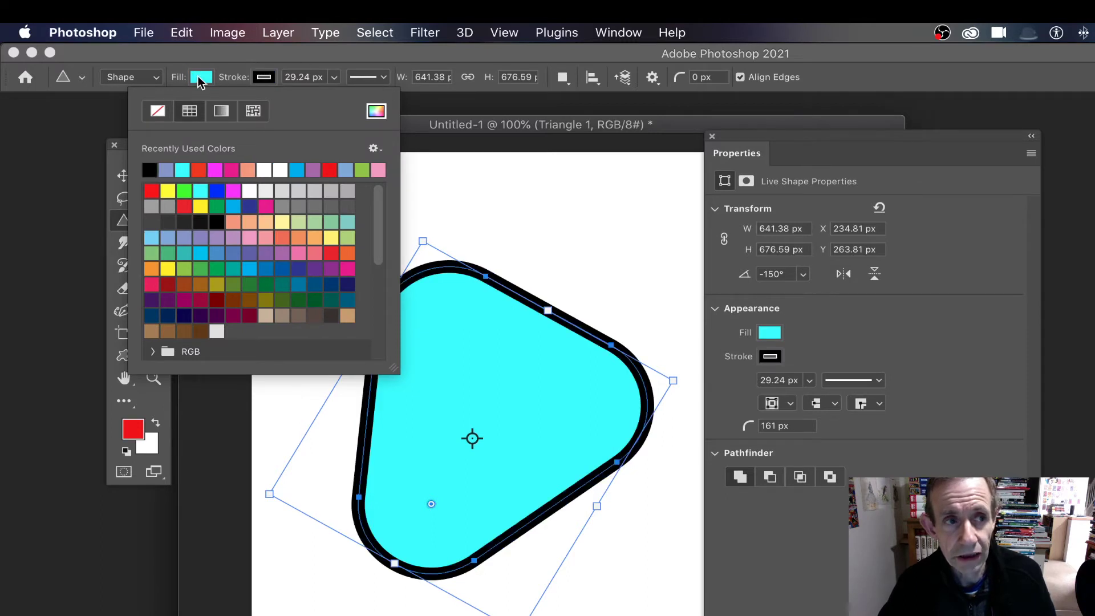
pyautogui.click(137, 206)
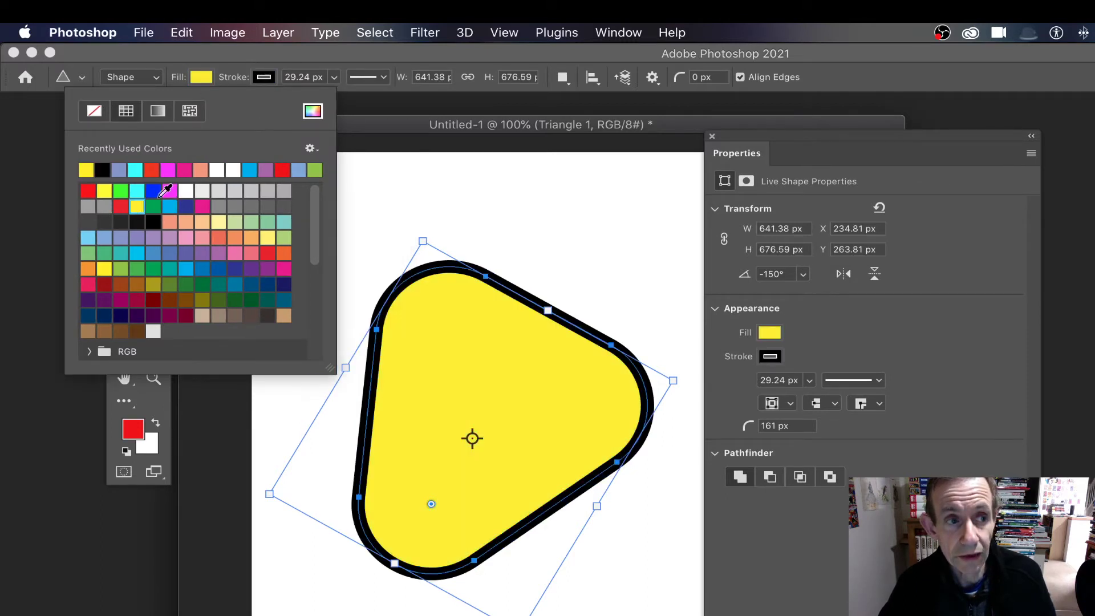
pyautogui.click(416, 64)
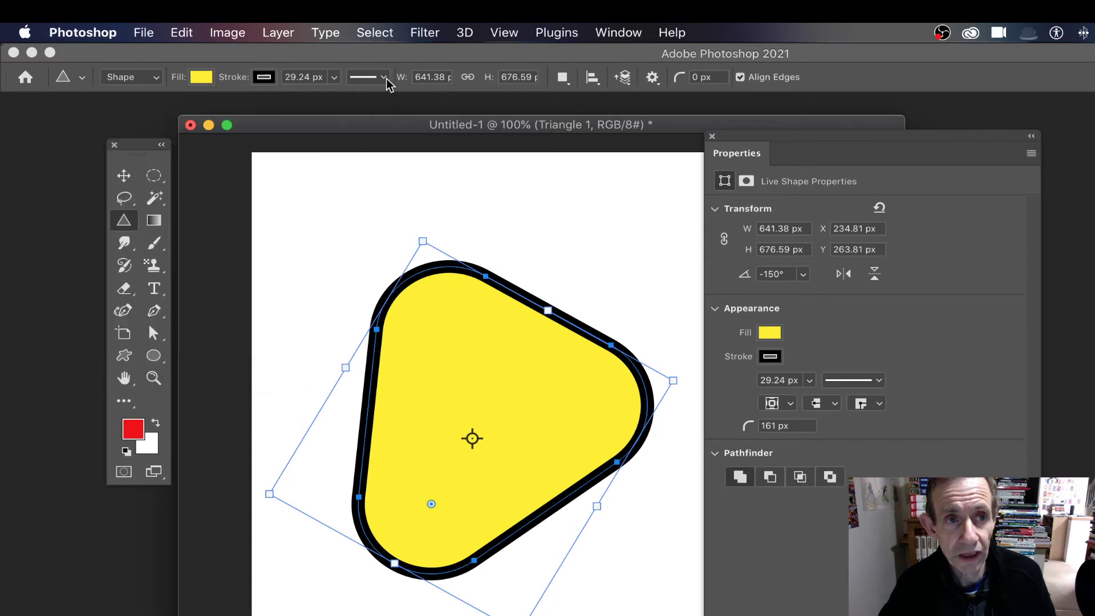
pyautogui.click(418, 78)
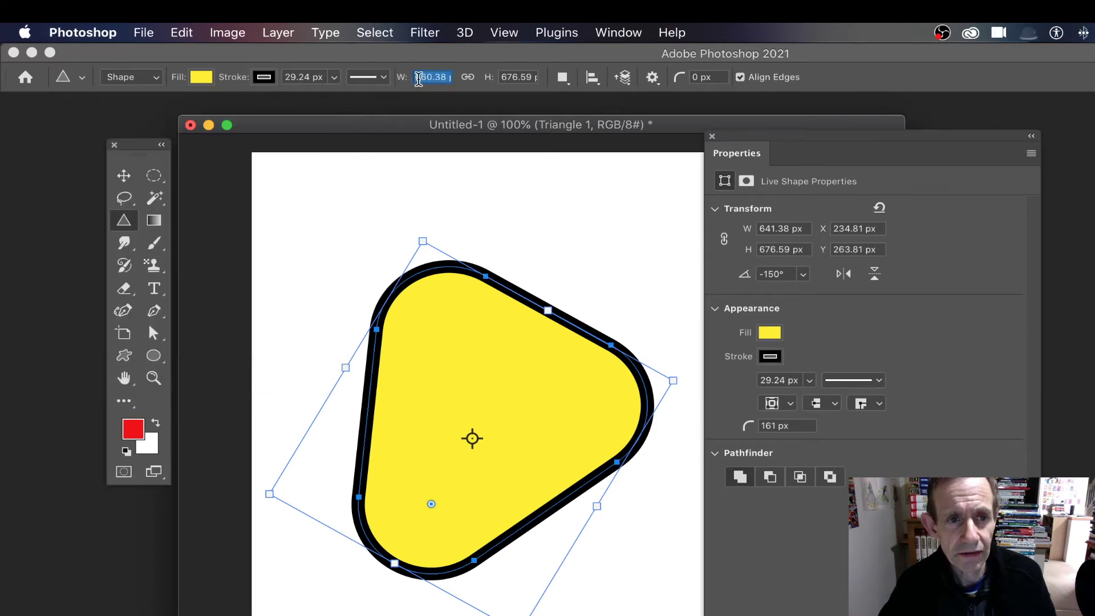
pyautogui.scroll(5, 419, 78)
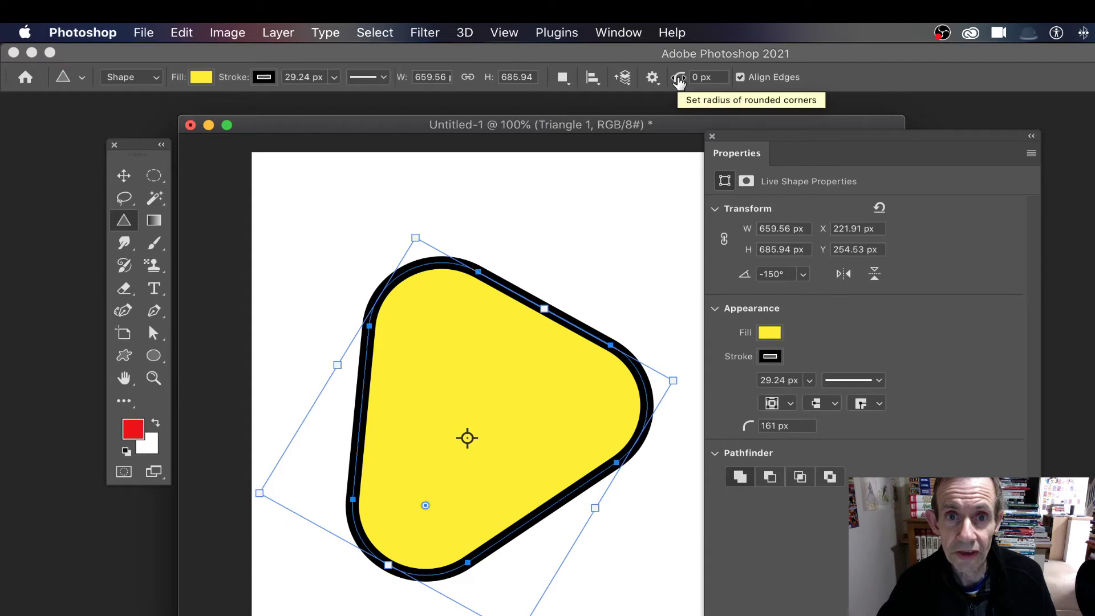
# Step: Scrub the corner radius to 132 px and back to 0 px, then delete the yellow triangle
pyautogui.moveTo(678, 82); pyautogui.dragTo(798, 80)
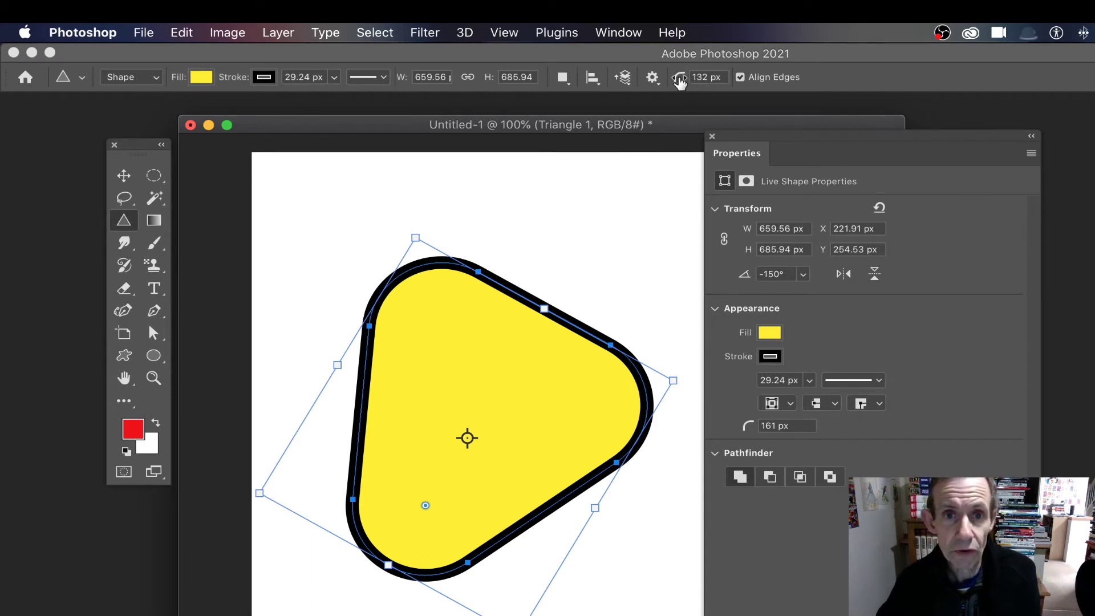
pyautogui.moveTo(679, 78); pyautogui.dragTo(459, 94)
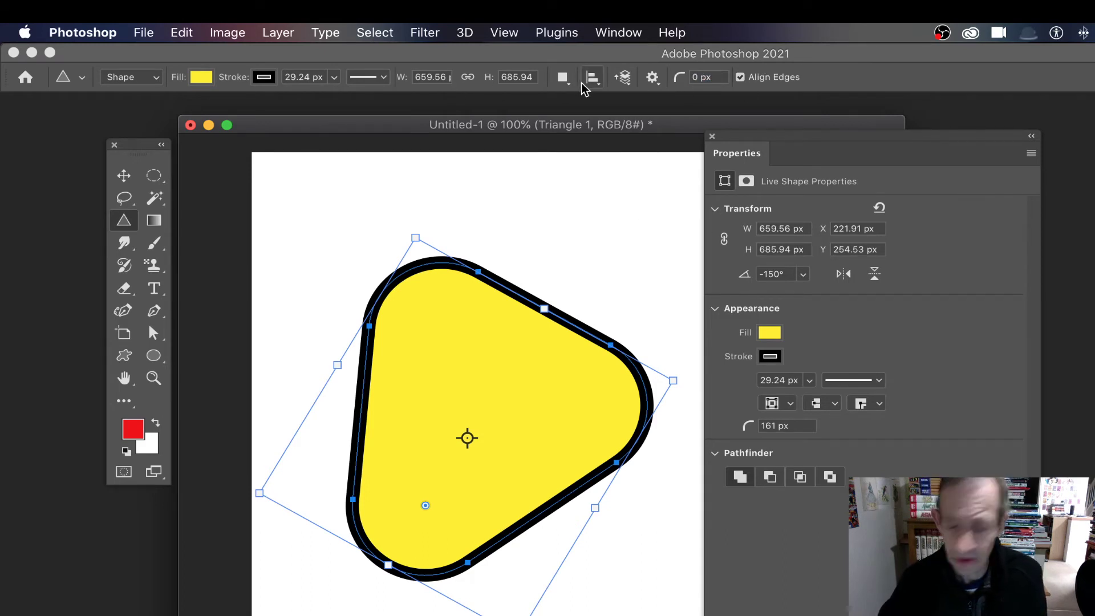
pyautogui.press('Delete')
# Step: Draw a new red triangle at the canvas centre and round its corners to 125 px
pyautogui.moveTo(386, 207); pyautogui.dragTo(655, 537)
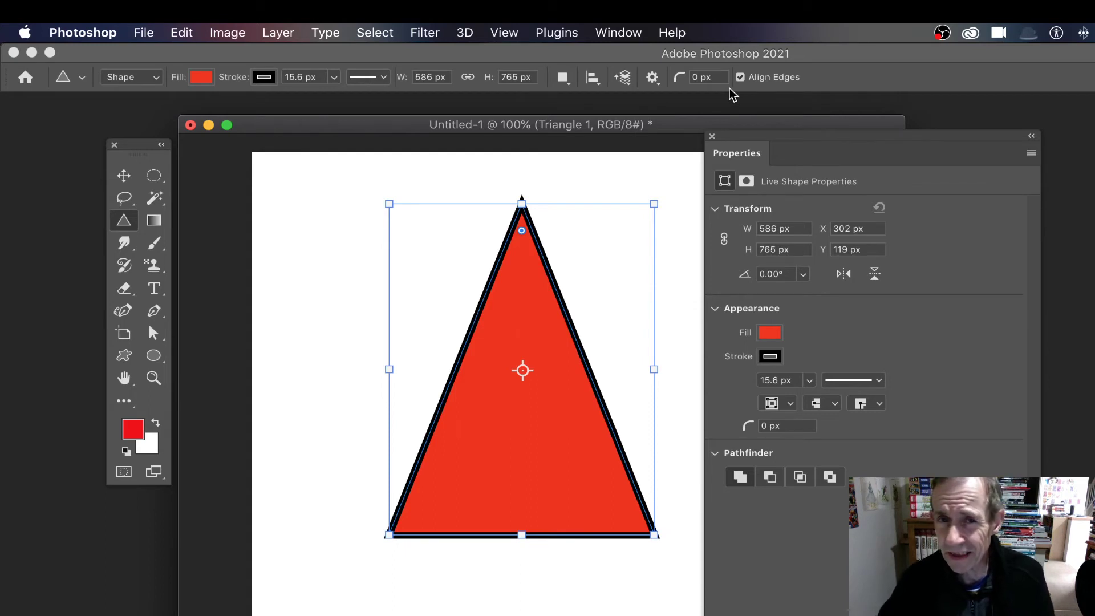
pyautogui.moveTo(747, 426); pyautogui.dragTo(789, 444)
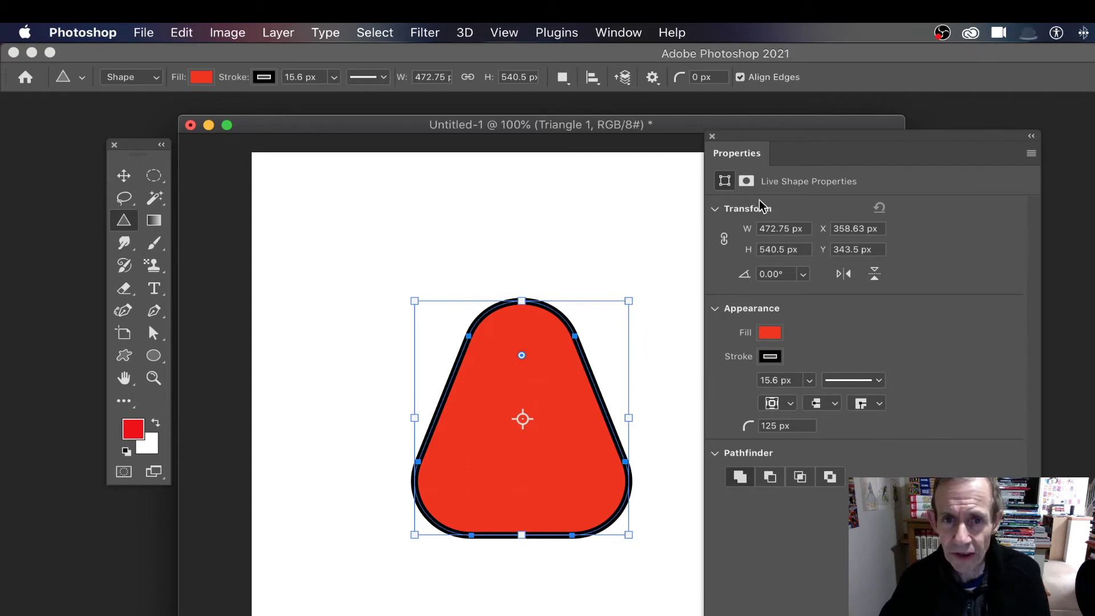
# Step: Try mask feathering up to 45.7 px, reset to 0 px at 100% density, and move the triangle up-left
pyautogui.click(746, 181)
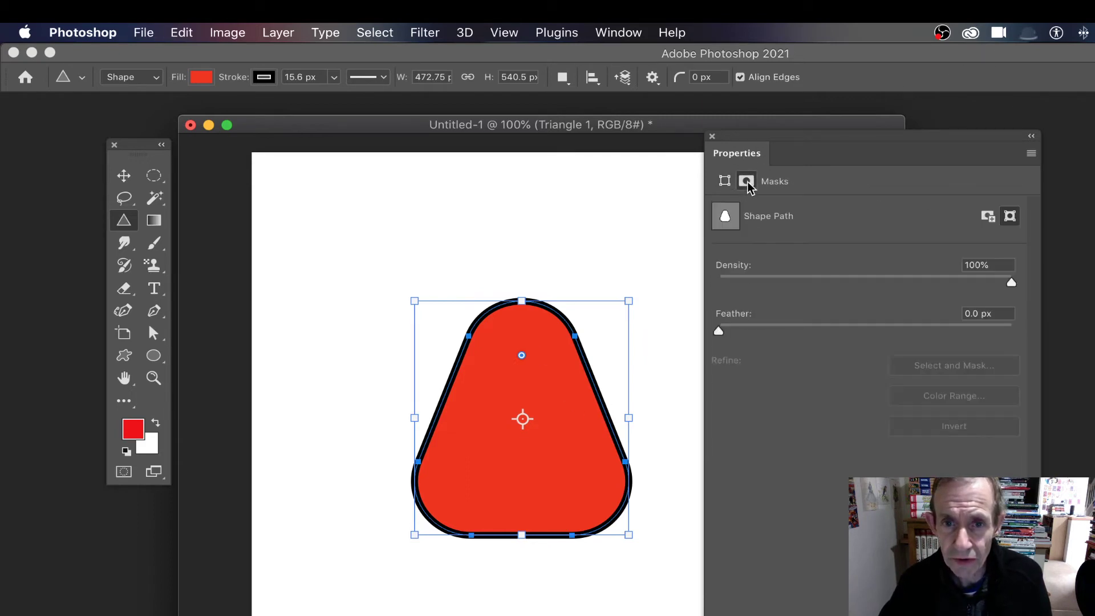
pyautogui.moveTo(719, 331); pyautogui.dragTo(875, 334)
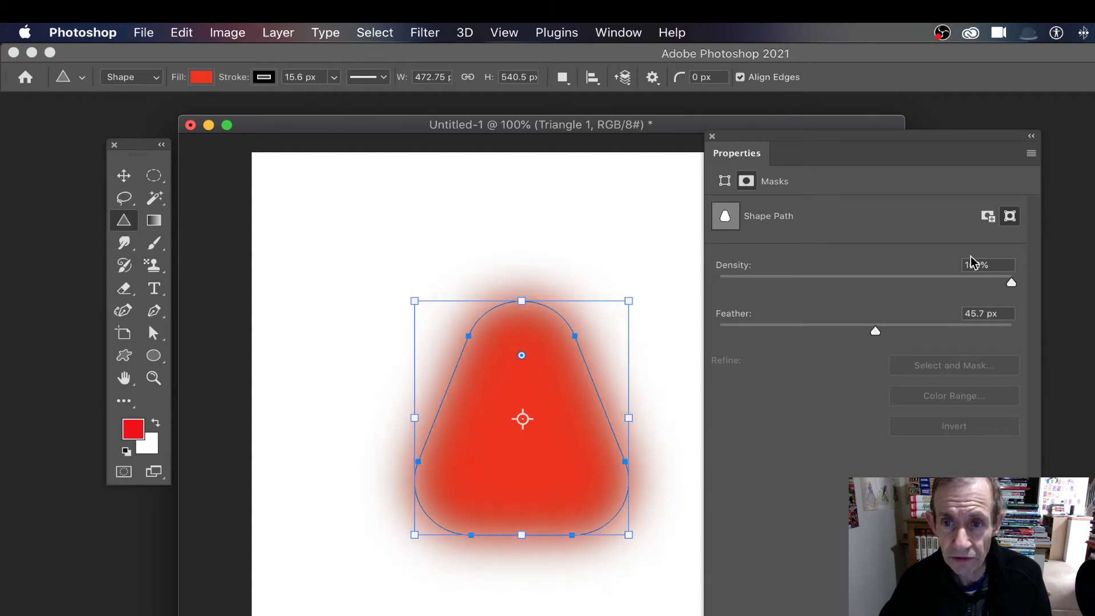
pyautogui.click(953, 283)
pyautogui.moveTo(952, 282); pyautogui.dragTo(1066, 298)
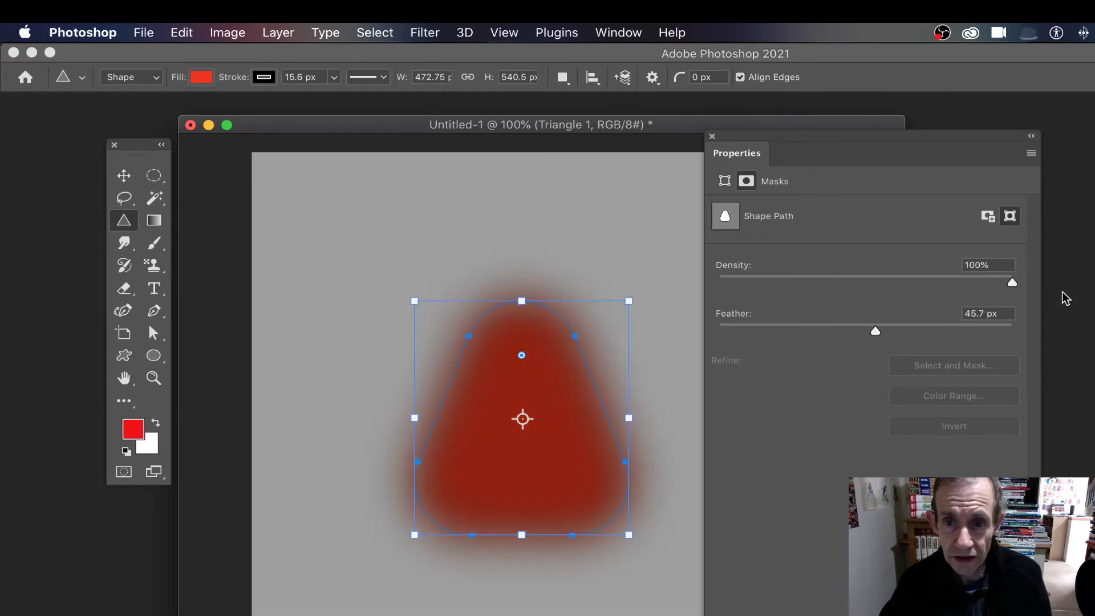
pyautogui.moveTo(883, 332); pyautogui.dragTo(707, 330)
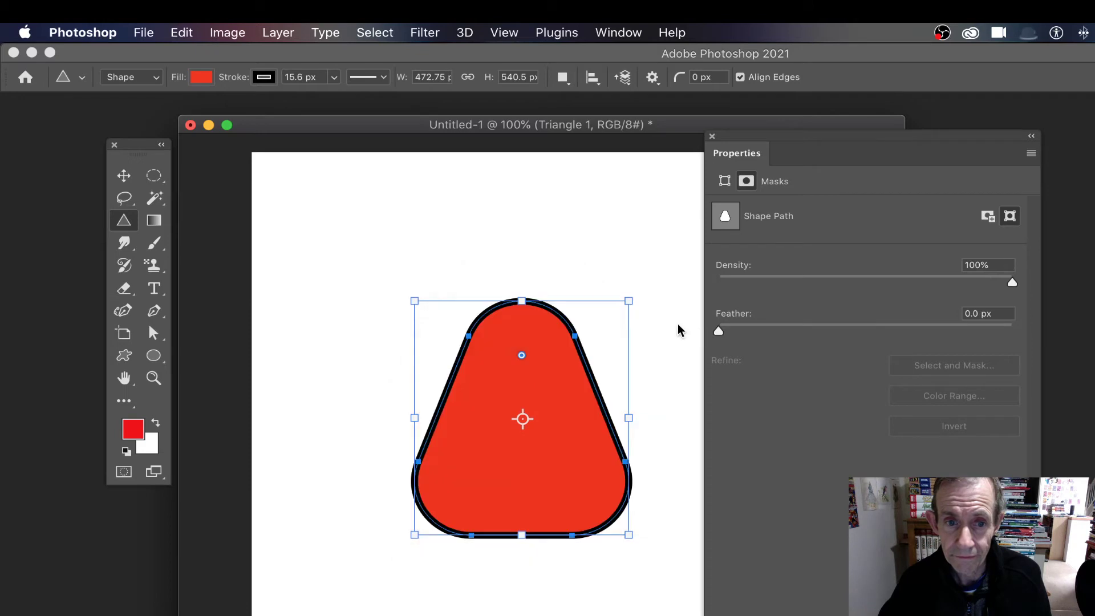
pyautogui.click(124, 176)
pyautogui.moveTo(568, 355); pyautogui.dragTo(484, 262)
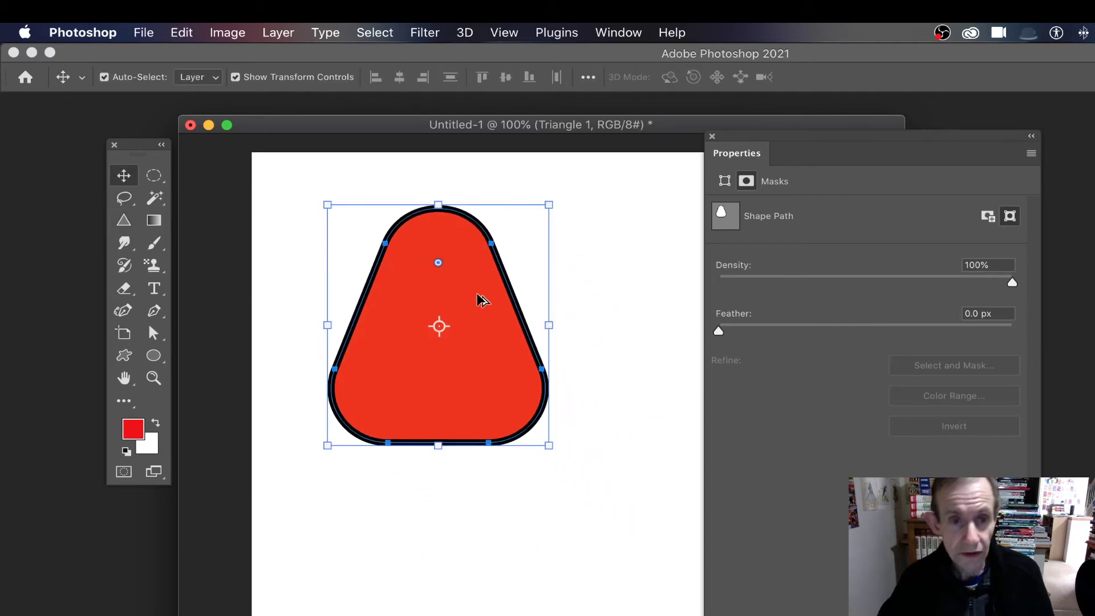
# Step: Alt-drag a copy of the red rounded triangle down-right, then delete every triangle layer
pyautogui.moveTo(479, 301); pyautogui.dragTo(605, 217)
pyautogui.press('Delete')
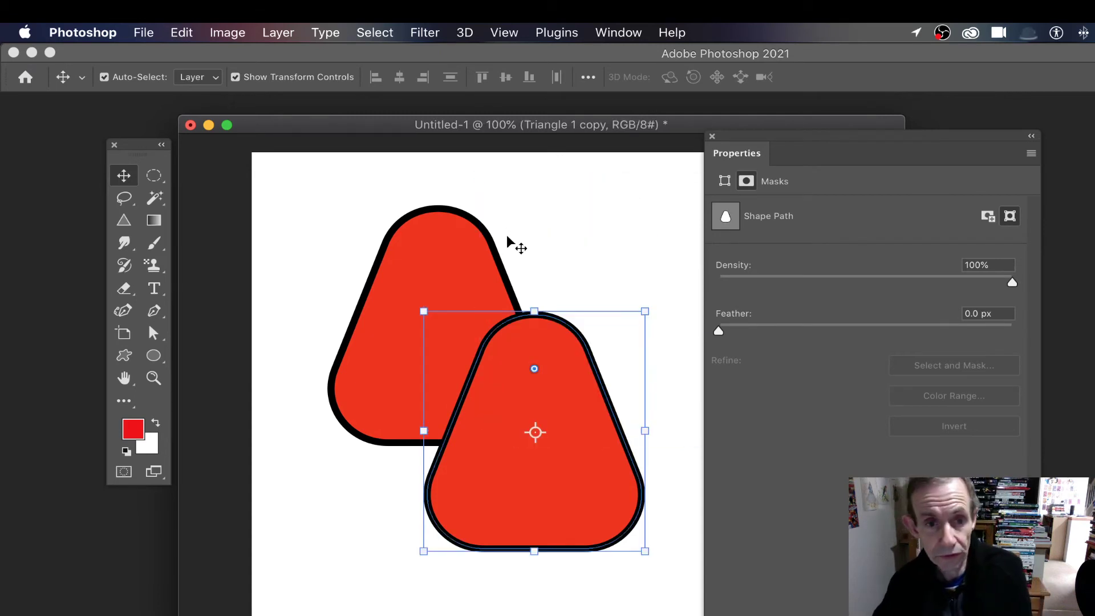
pyautogui.press('Delete')
pyautogui.press('Delete')
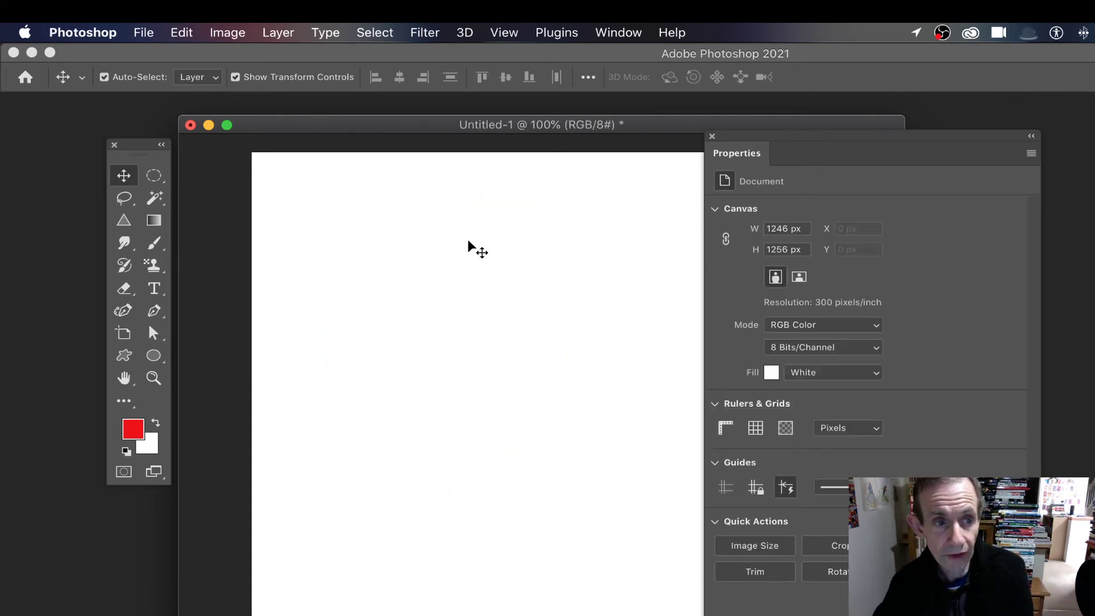
# Step: Try reordering the Triangle Tool in the toolbar customisation, then close it without keeping changes
pyautogui.click(127, 221)
pyautogui.click(131, 402)
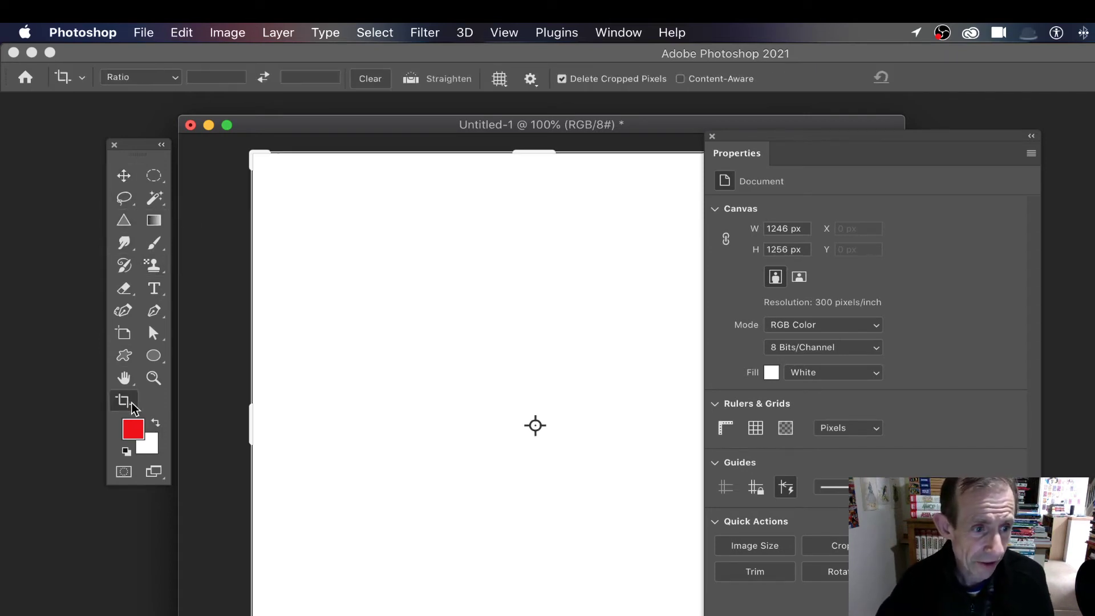
pyautogui.click(231, 302)
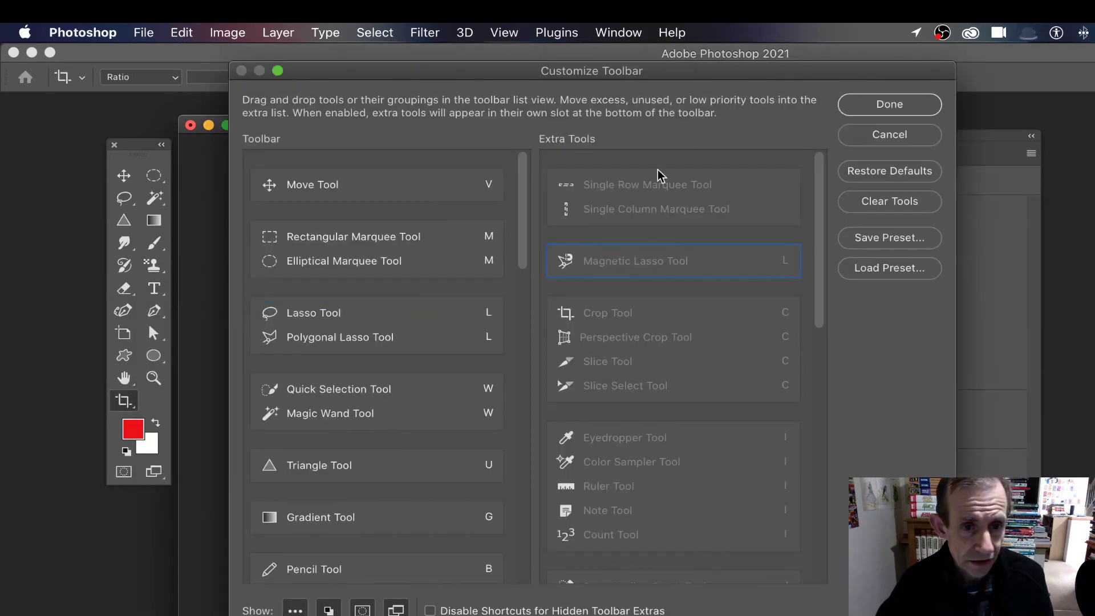
pyautogui.moveTo(314, 470)
pyautogui.mouseDown()
pyautogui.moveTo(331, 442)
pyautogui.moveTo(342, 291)
pyautogui.moveTo(313, 411)
pyautogui.moveTo(310, 490)
pyautogui.mouseUp()
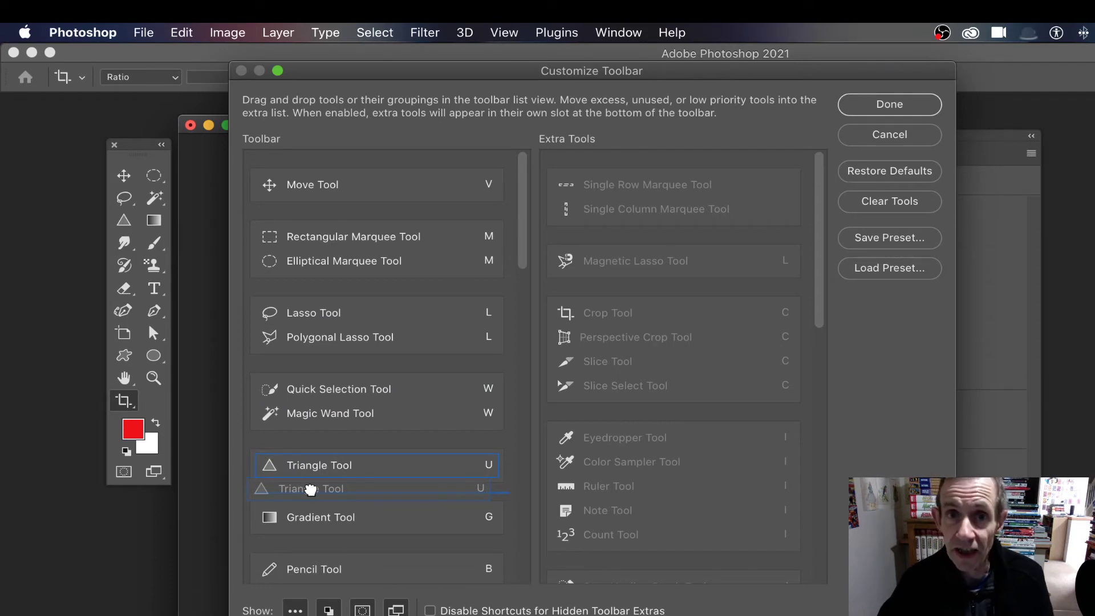
pyautogui.moveTo(310, 490); pyautogui.dragTo(310, 488)
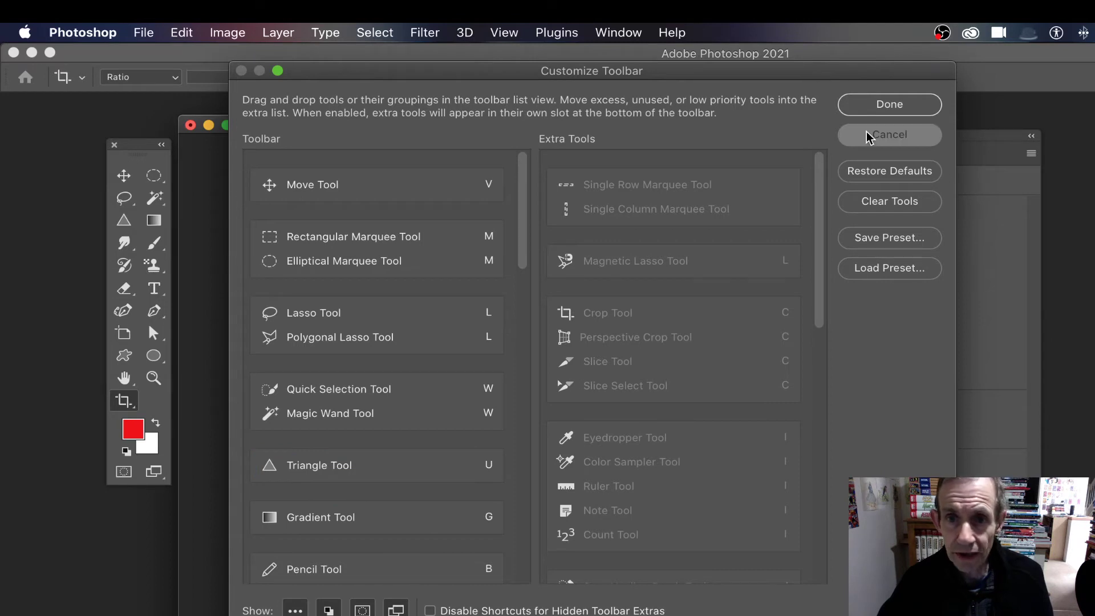
pyautogui.click(890, 134)
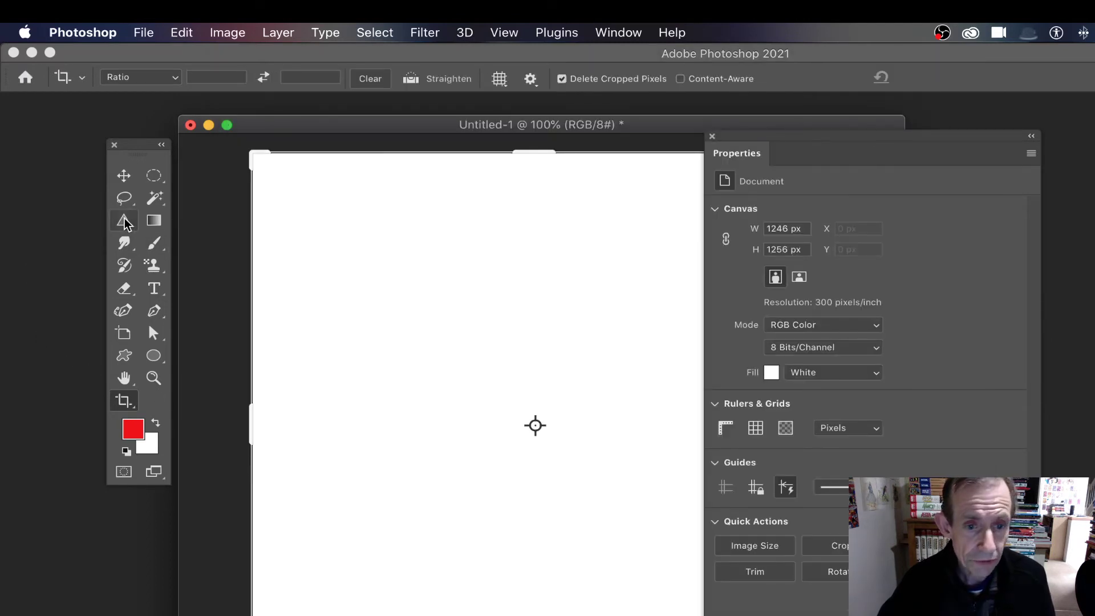
# Step: Switch the Triangle tool to Path mode, draw a 435 × 448 px triangle, and round its corners to 114 px
pyautogui.click(124, 218)
pyautogui.click(136, 84)
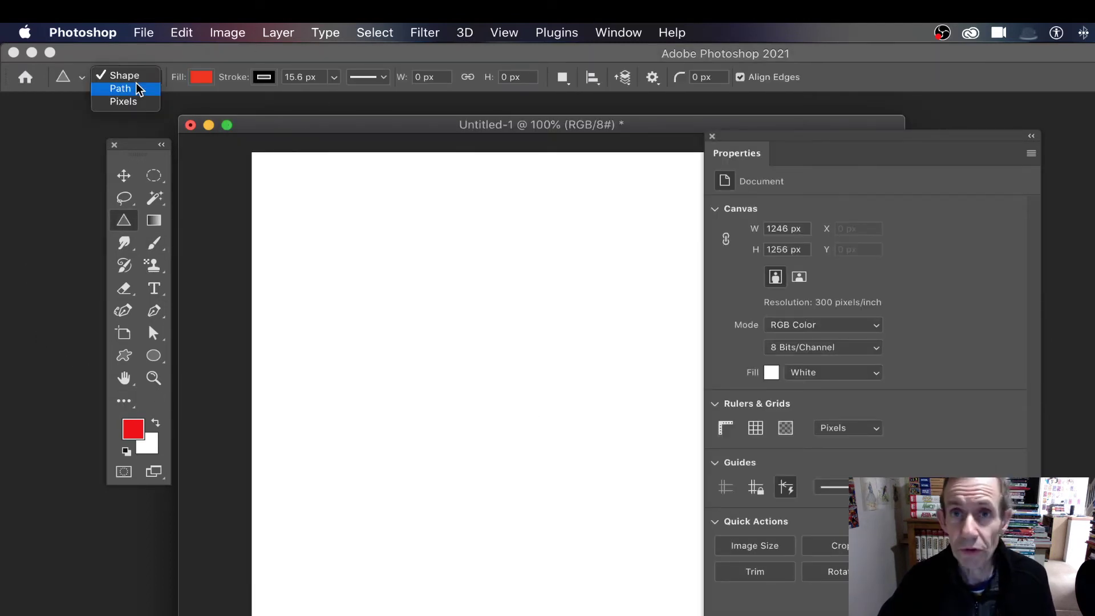
pyautogui.click(135, 88)
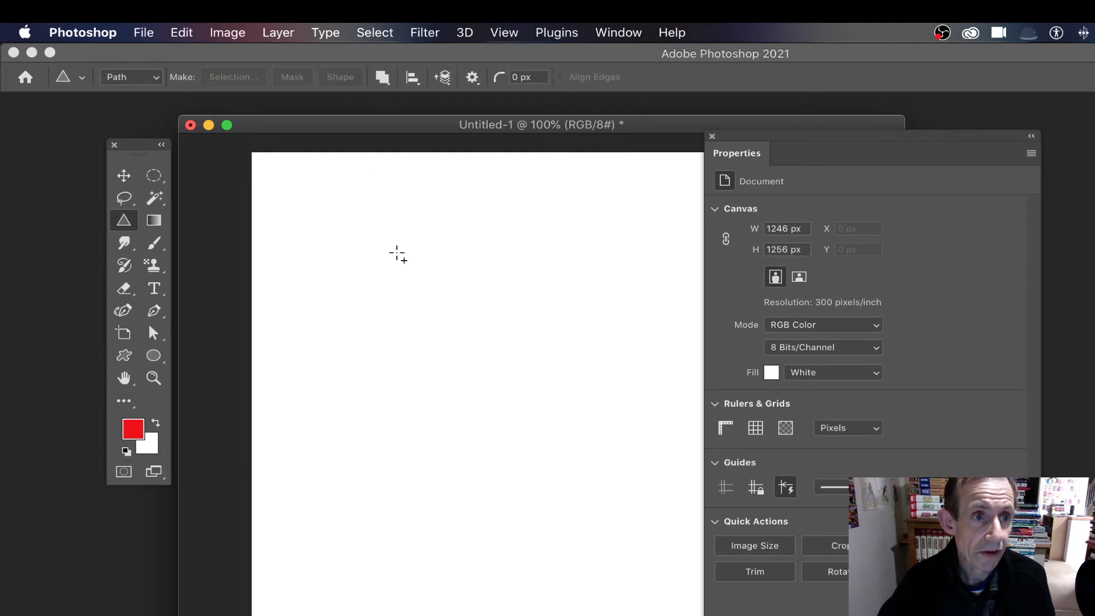
pyautogui.moveTo(330, 197); pyautogui.dragTo(585, 453)
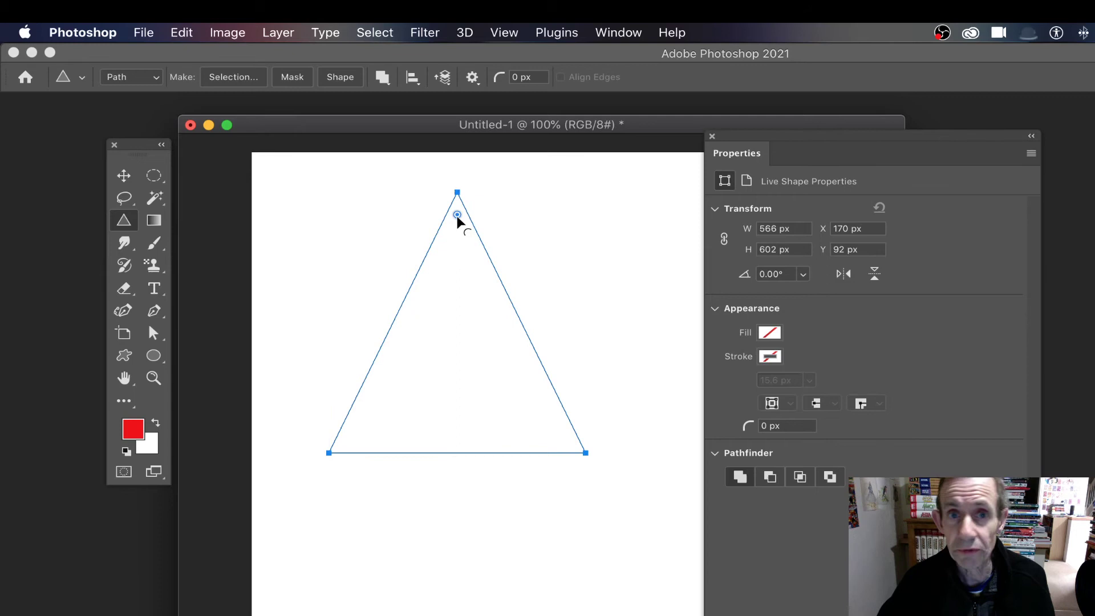
pyautogui.moveTo(458, 218); pyautogui.dragTo(450, 306)
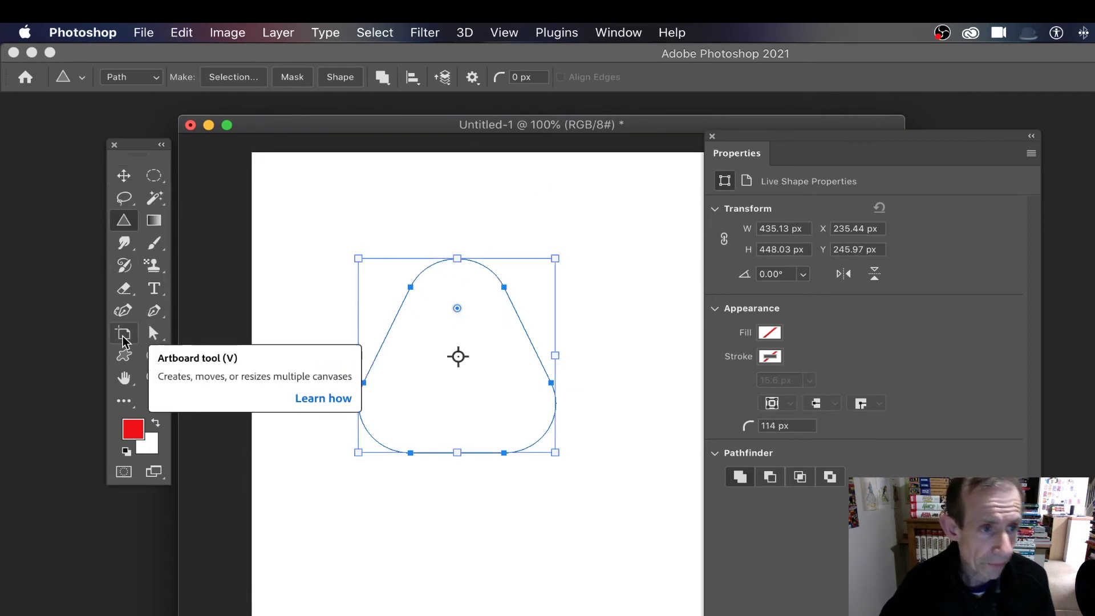
# Step: Select the path's top-left anchor with Direct Selection, convert the live shape, and delete the whole triangle path
pyautogui.click(152, 335)
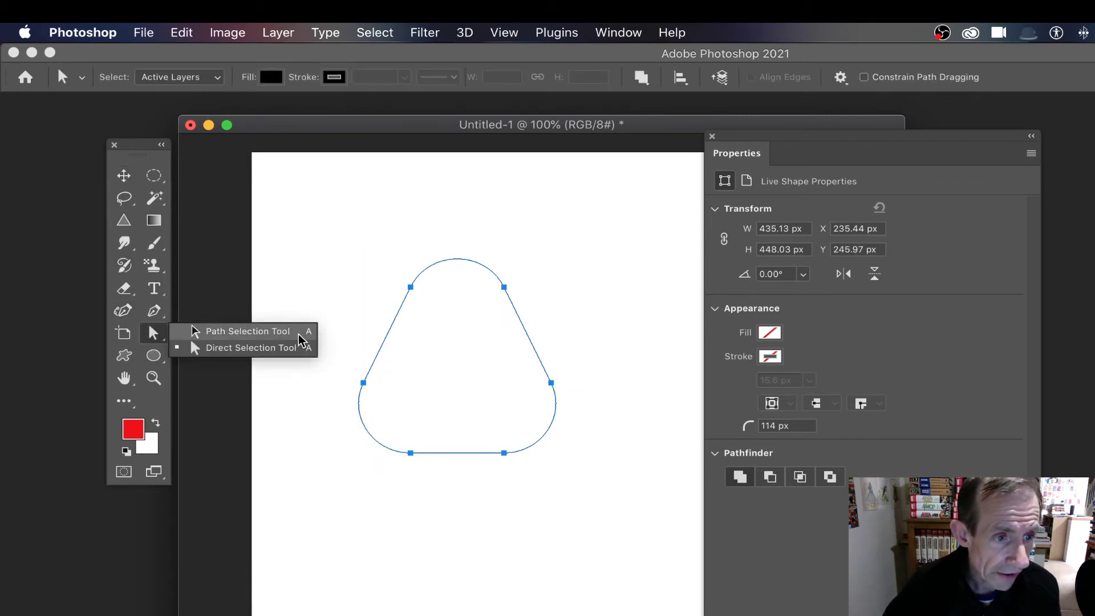
pyautogui.click(236, 349)
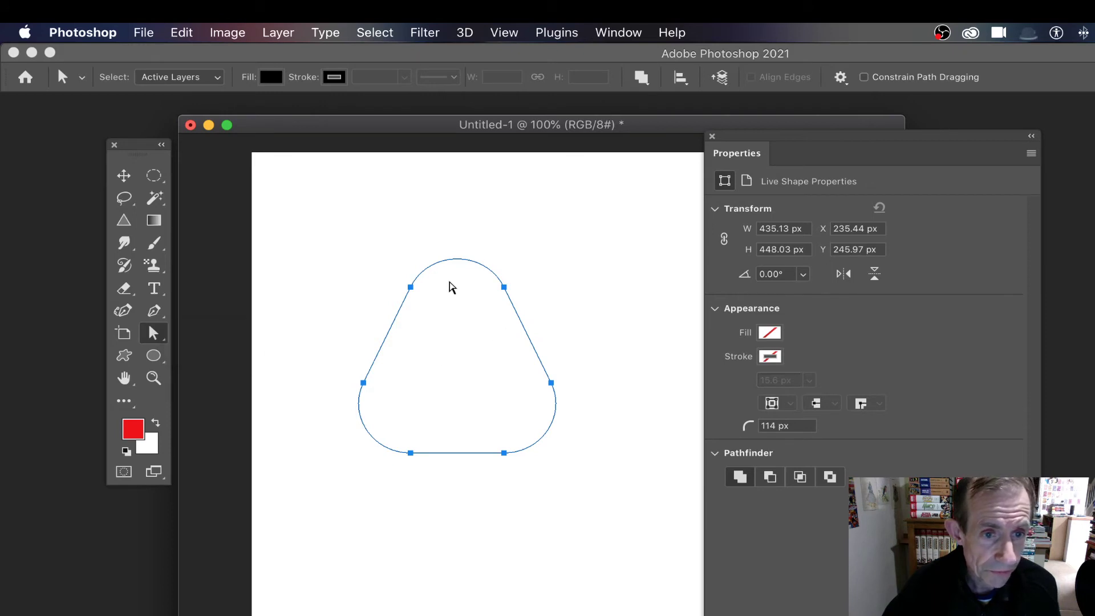
pyautogui.moveTo(385, 275); pyautogui.dragTo(369, 253)
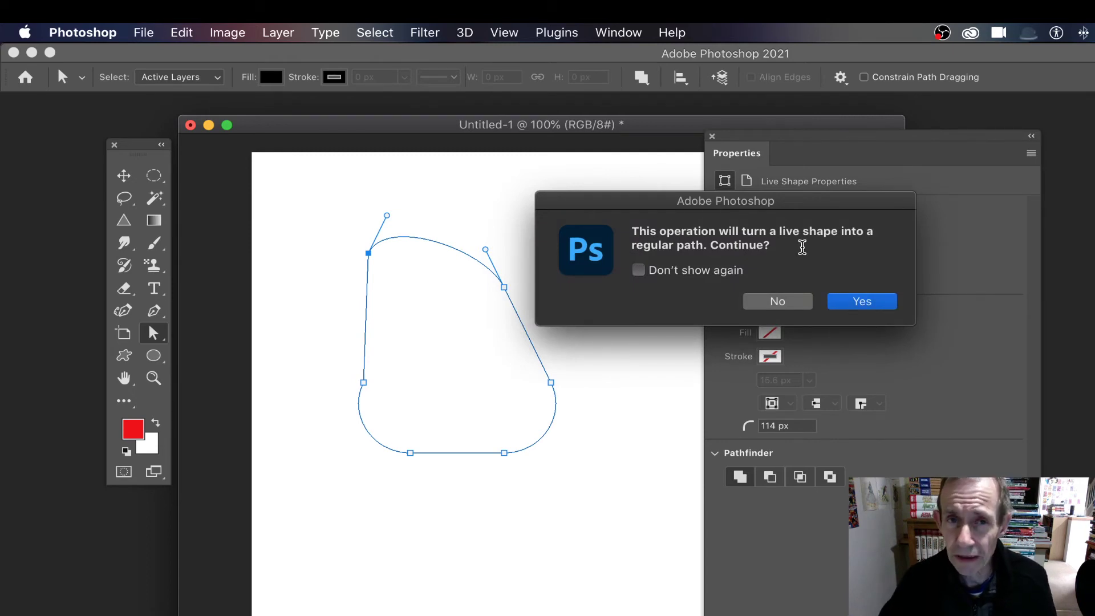
pyautogui.click(780, 301)
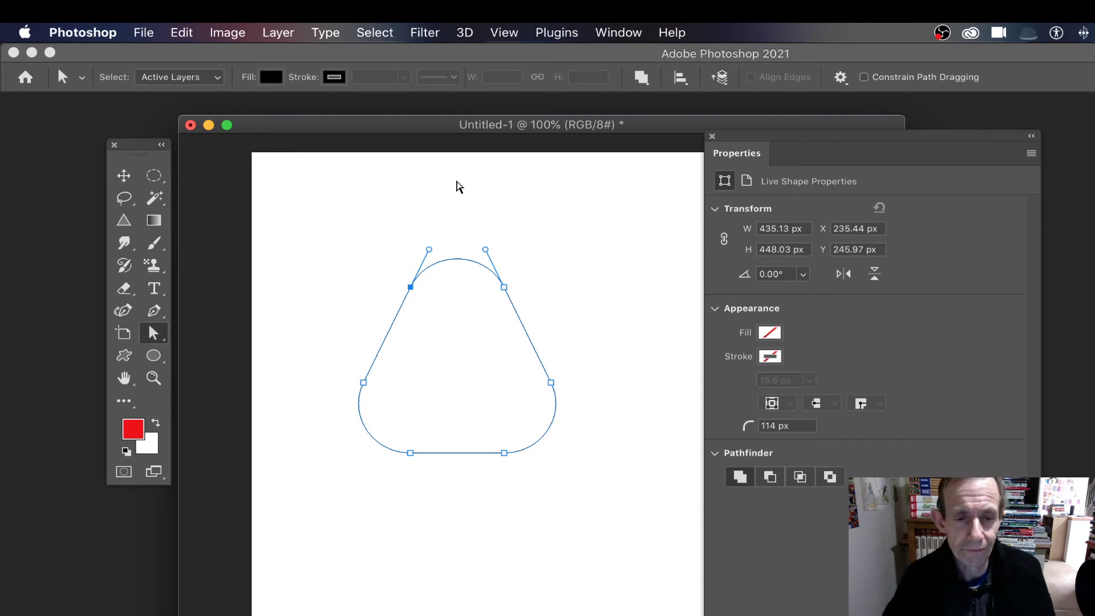
pyautogui.press('BackSpace')
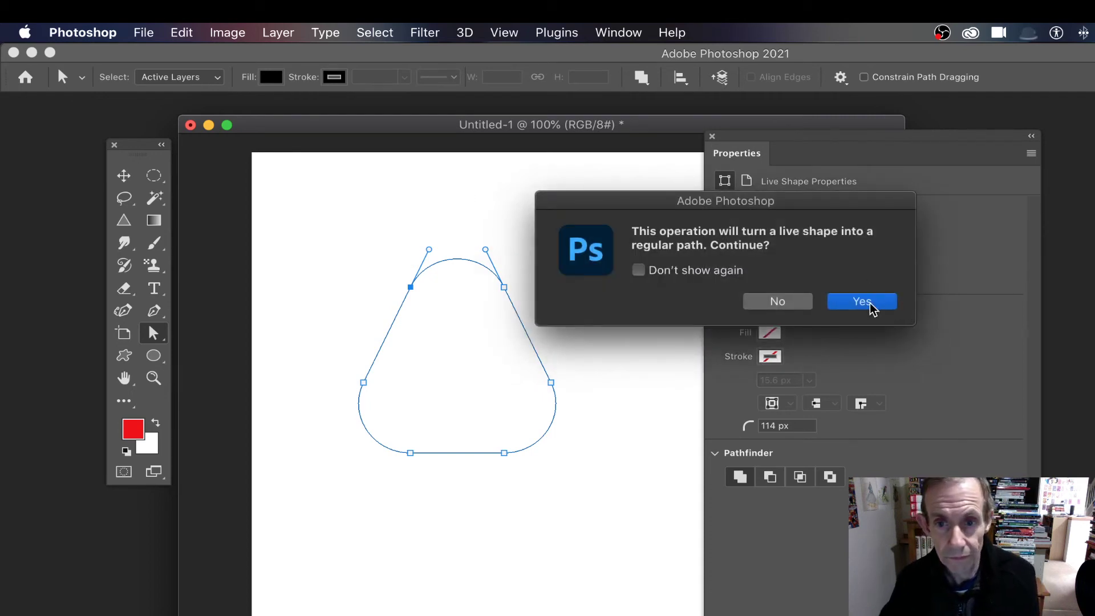
pyautogui.click(872, 305)
pyautogui.press('BackSpace')
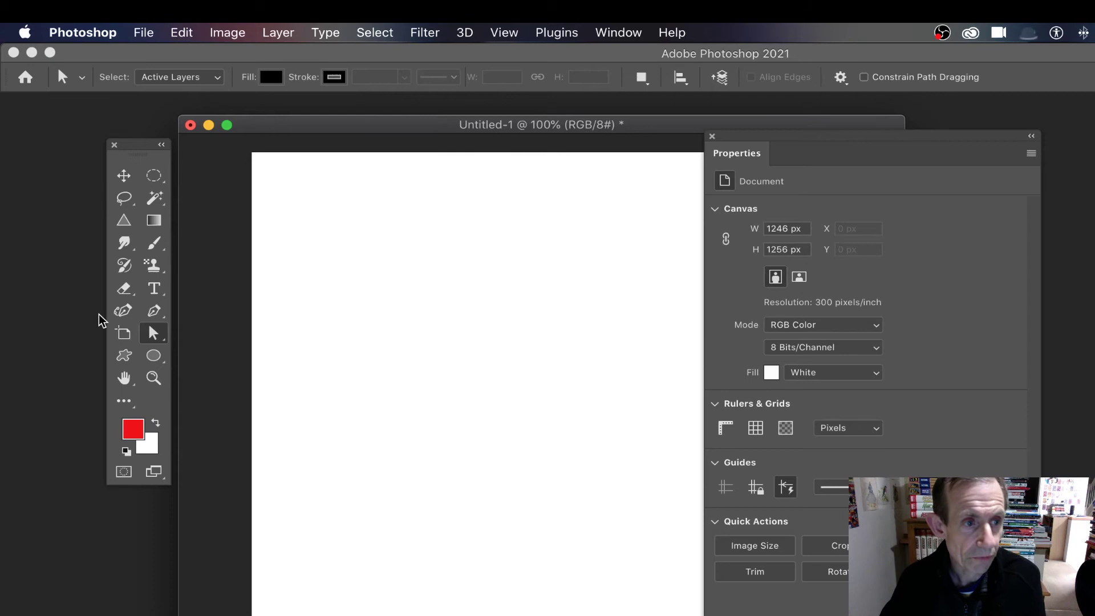
# Step: Set the Triangle tool to Pixels and paint a translucent pink triangle at 37% opacity
pyautogui.click(124, 222)
pyautogui.click(141, 85)
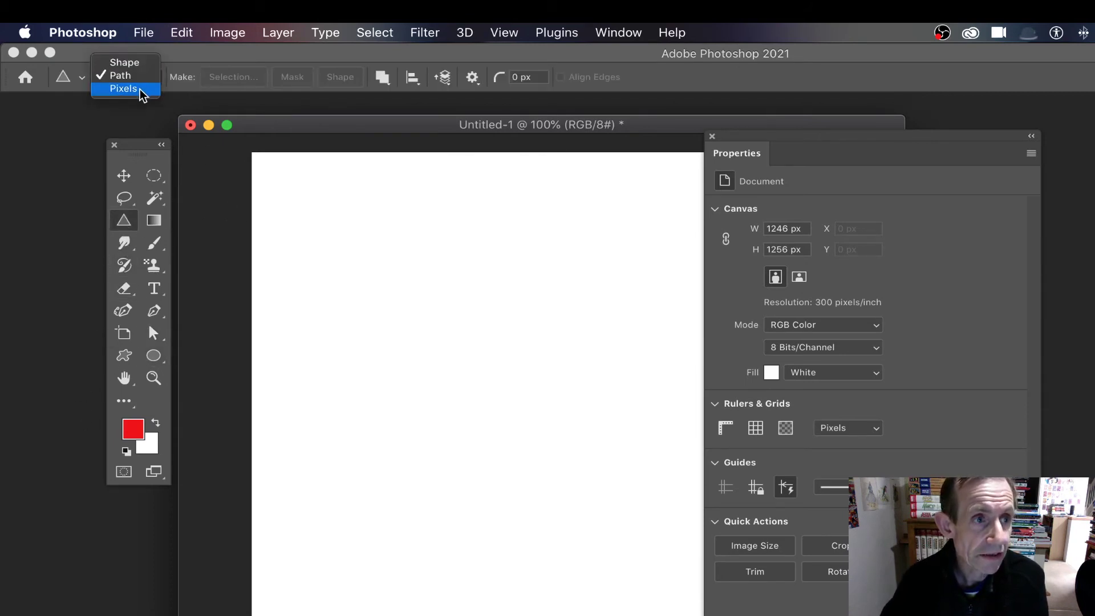
pyautogui.click(141, 90)
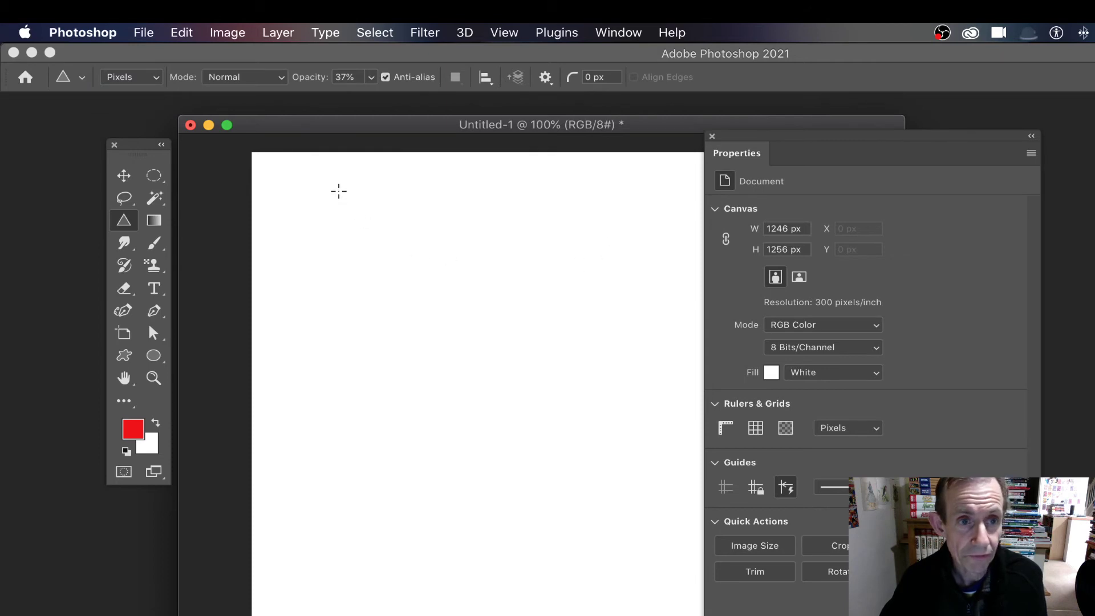
pyautogui.moveTo(339, 192); pyautogui.dragTo(568, 446)
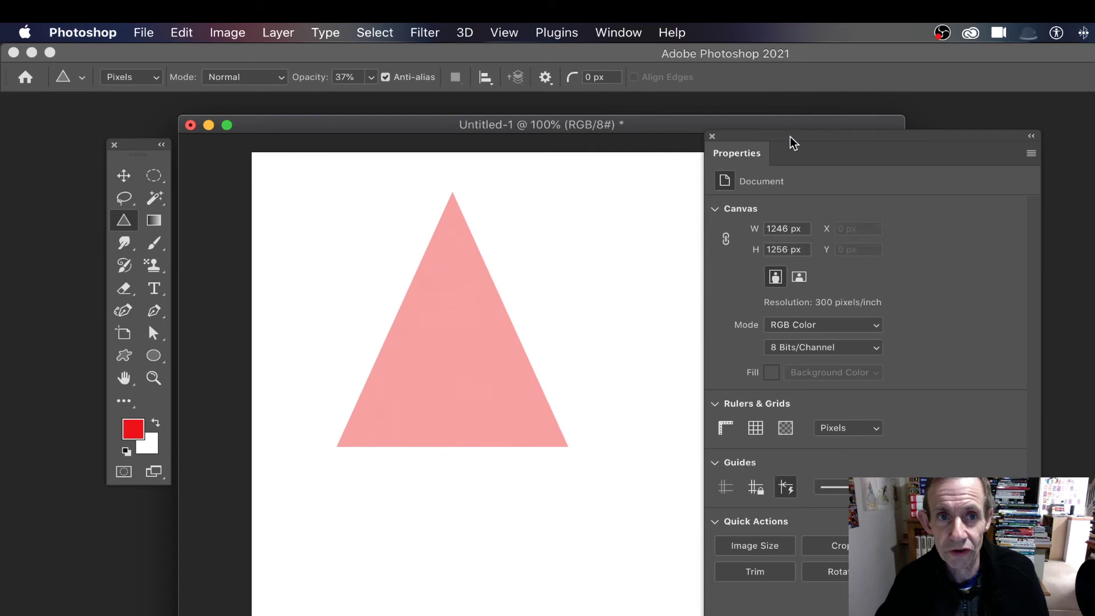
# Step: Add a corner radius, paint a smaller overlapping triangle, then a solid red 100% one on the right
pyautogui.moveTo(572, 79); pyautogui.dragTo(618, 75)
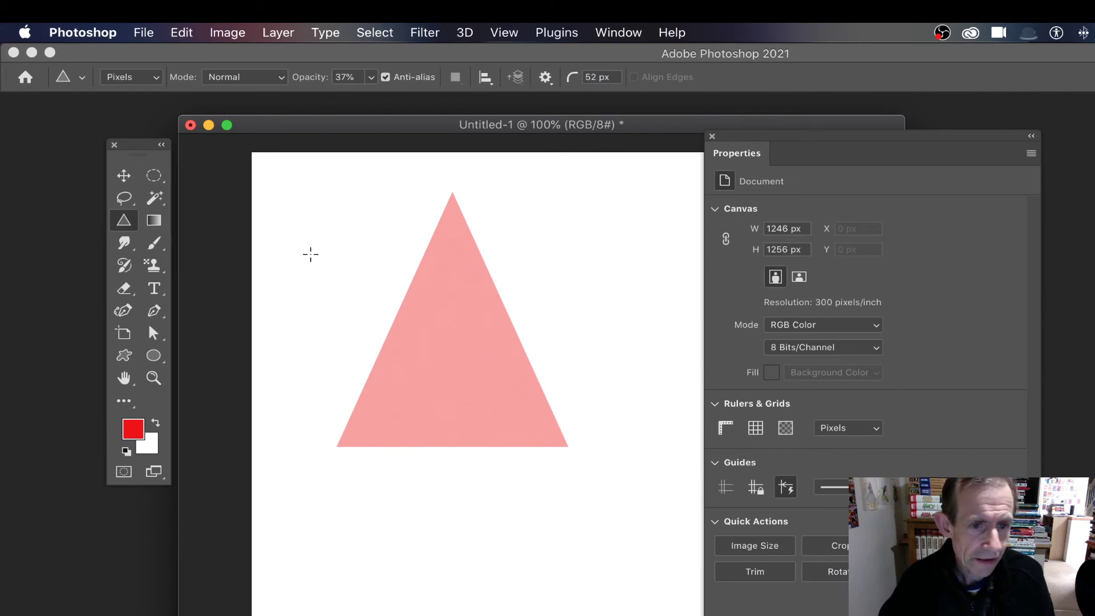
pyautogui.moveTo(290, 220); pyautogui.dragTo(448, 360)
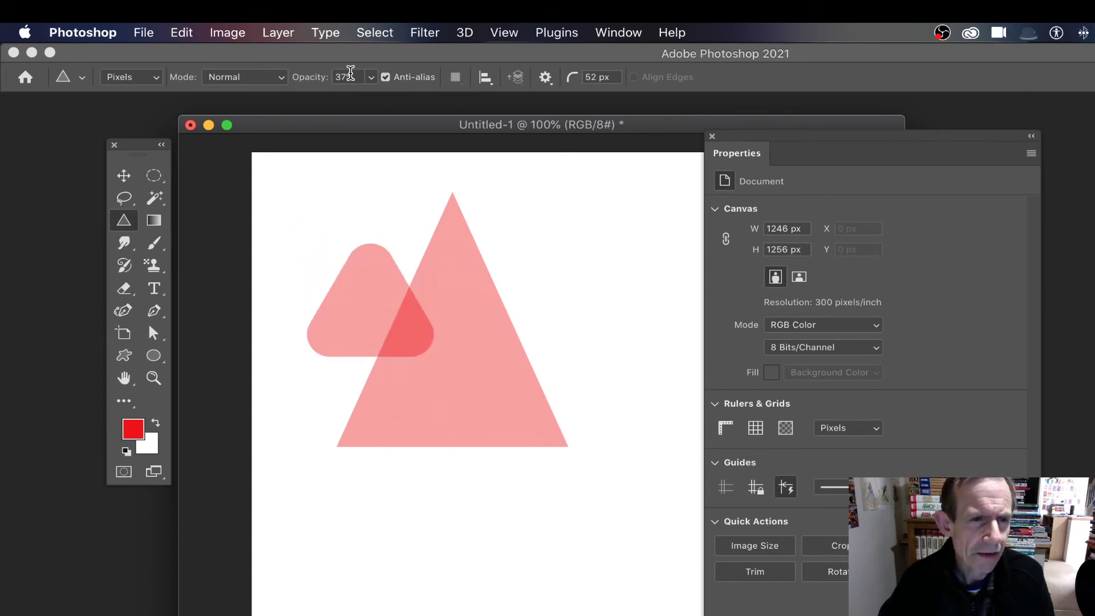
pyautogui.click(371, 77)
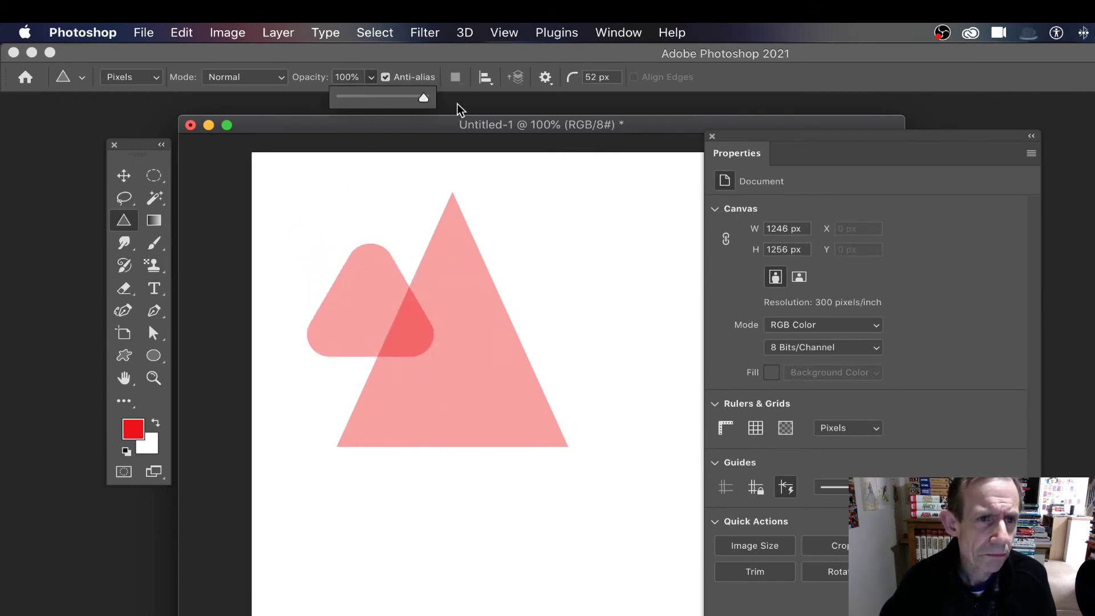
pyautogui.moveTo(493, 207); pyautogui.dragTo(688, 404)
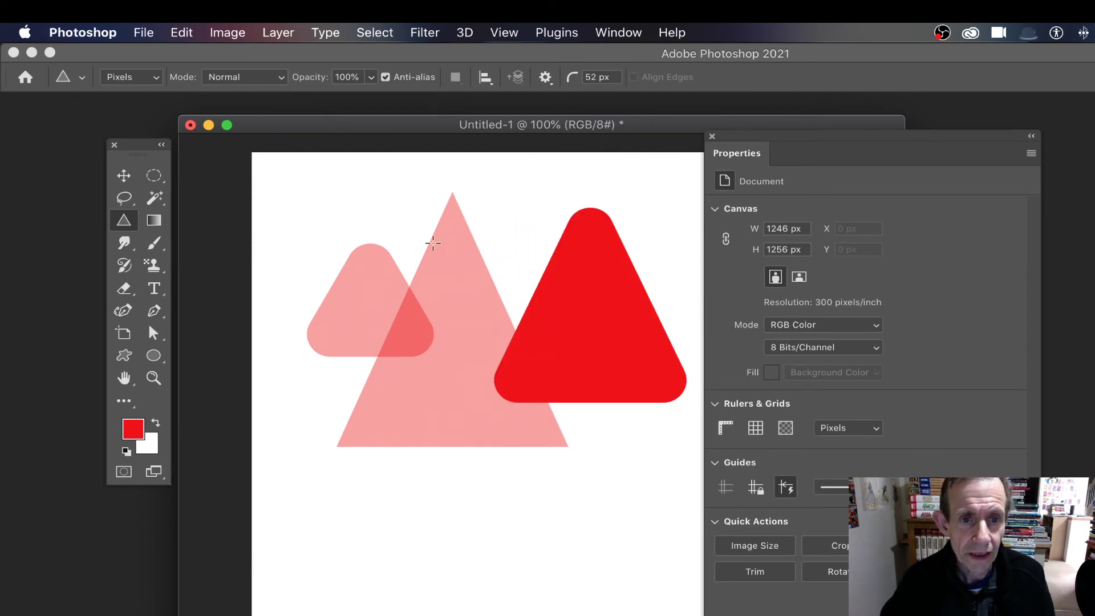
# Step: Paint a red rounded triangle lower down, then pick blue and paint a blue triangle over the pink one
pyautogui.moveTo(308, 390); pyautogui.dragTo(521, 565)
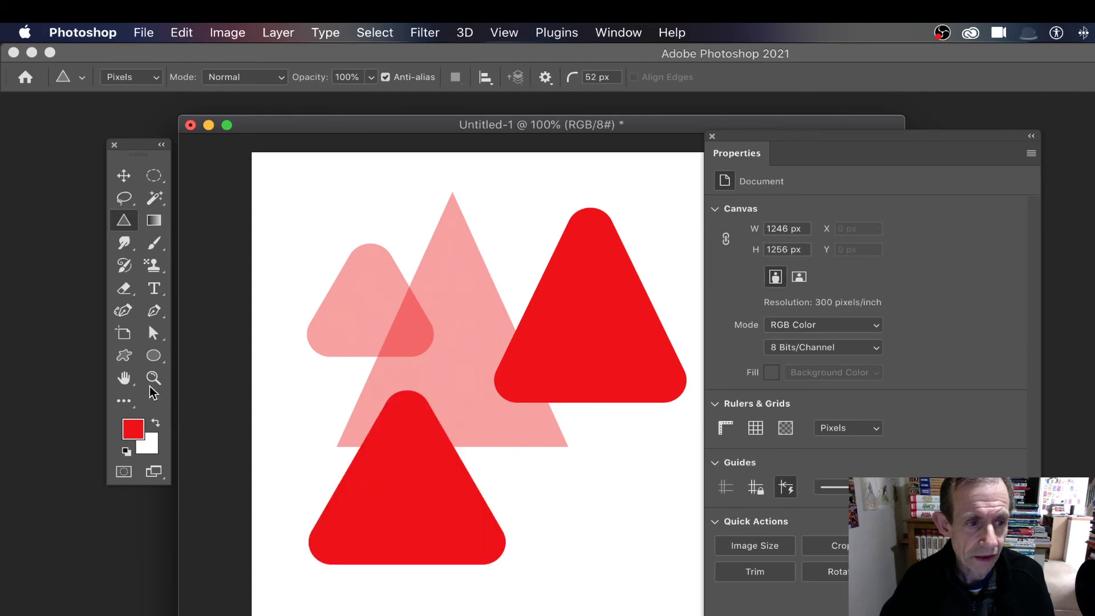
pyautogui.click(132, 434)
pyautogui.click(362, 374)
pyautogui.click(406, 425)
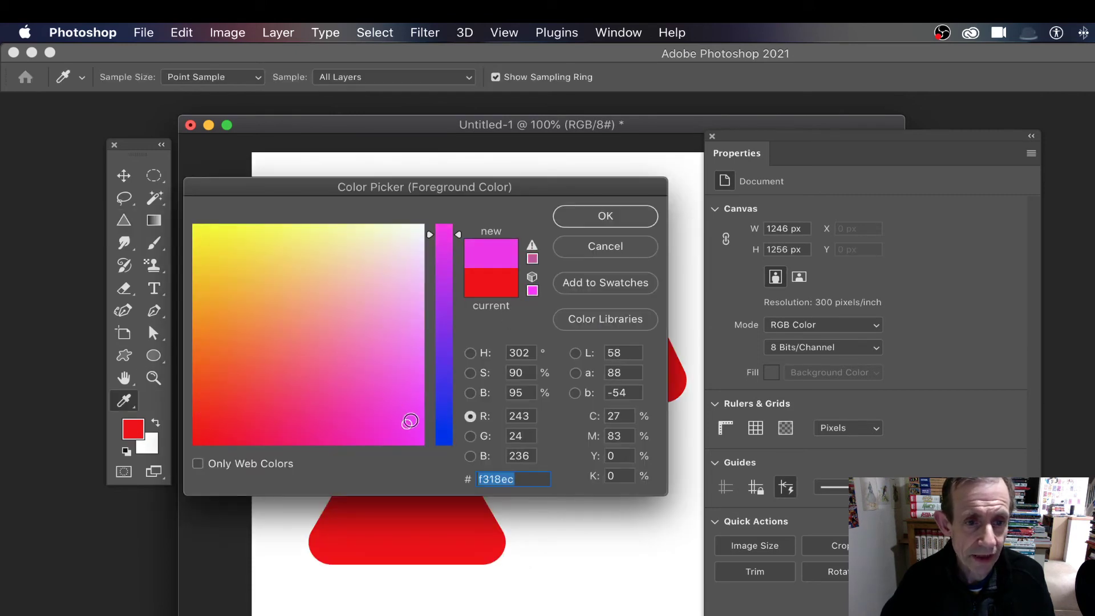
pyautogui.moveTo(456, 365); pyautogui.dragTo(447, 395)
pyautogui.click(604, 212)
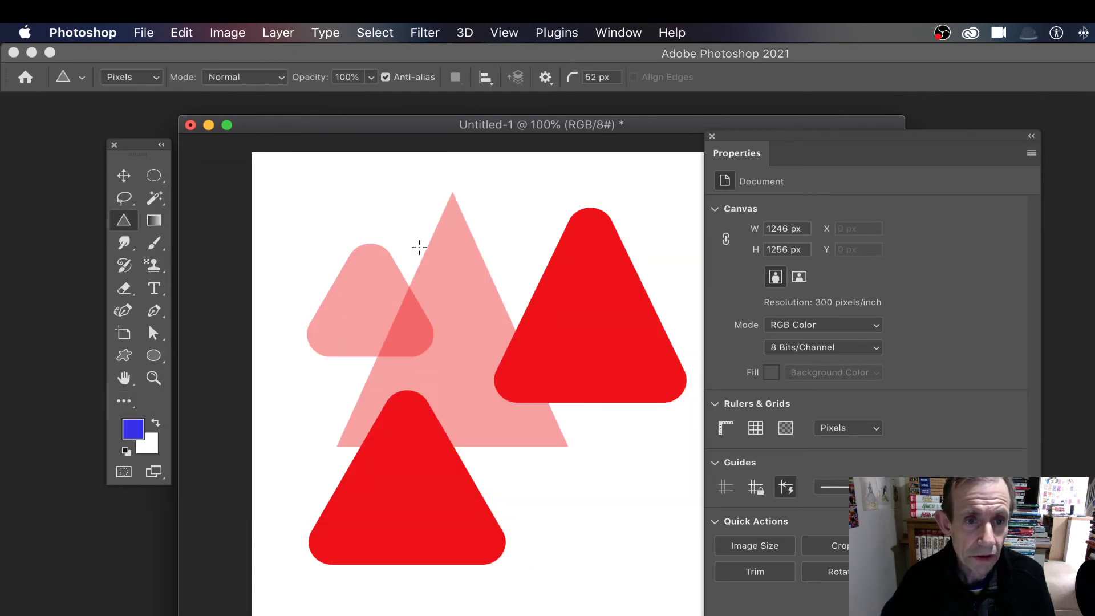
pyautogui.moveTo(337, 205); pyautogui.dragTo(570, 428)
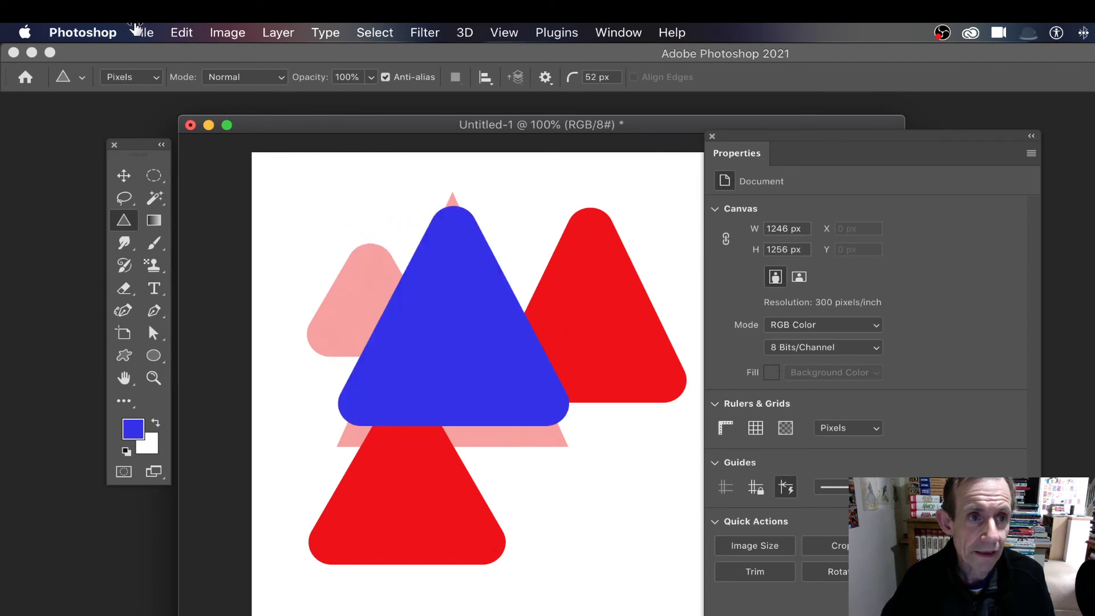
# Step: Switch blending to Difference and paint two triangles over the pink-blue and right red shapes
pyautogui.click(244, 78)
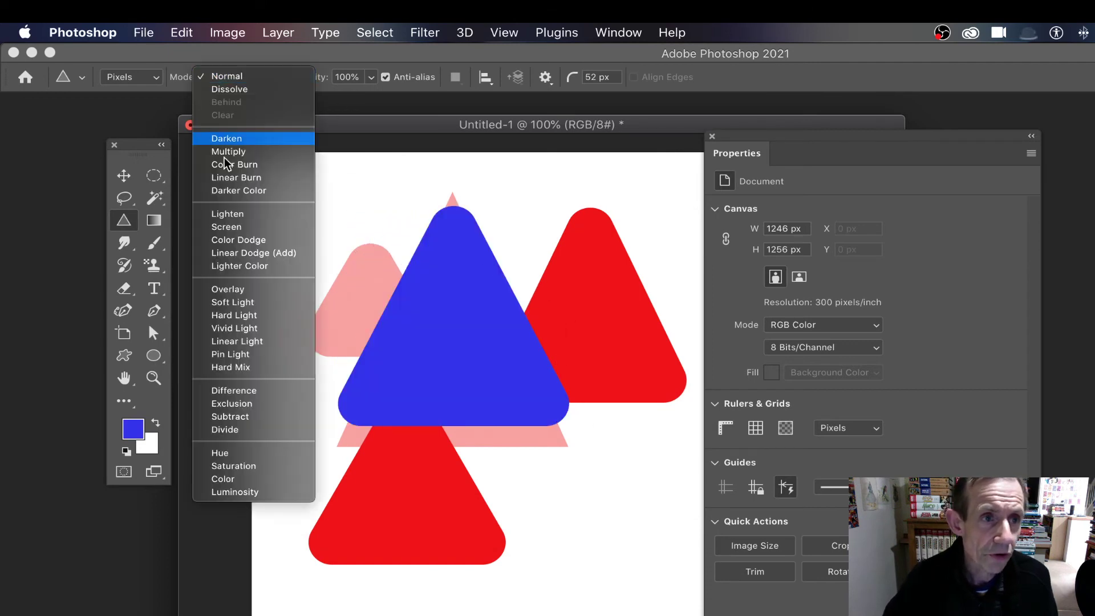
pyautogui.click(239, 391)
pyautogui.moveTo(302, 205); pyautogui.dragTo(479, 383)
pyautogui.moveTo(489, 202); pyautogui.dragTo(648, 333)
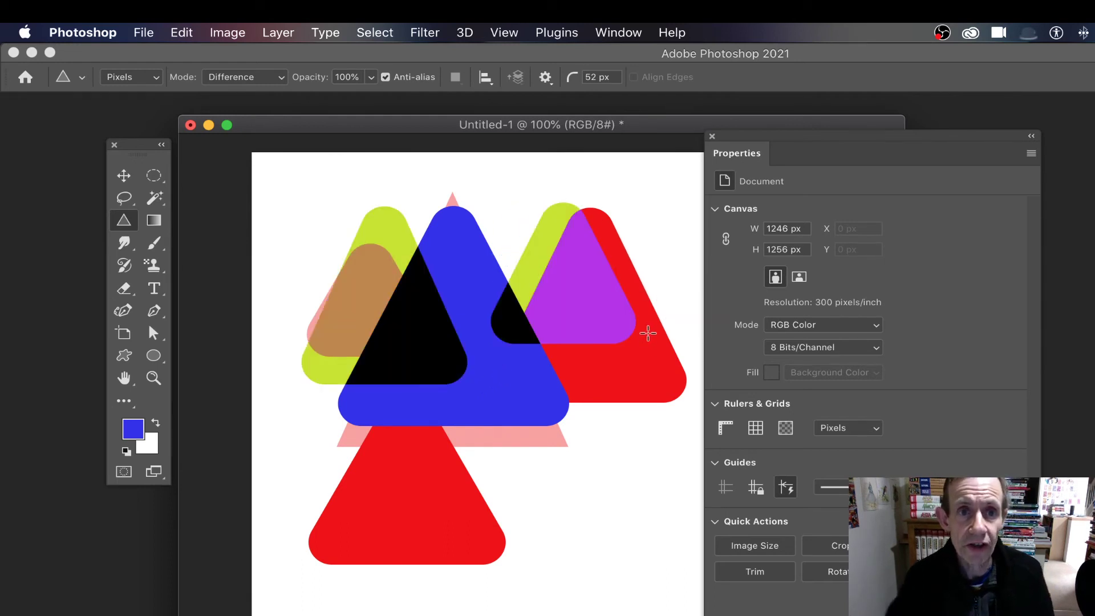
pyautogui.click(546, 79)
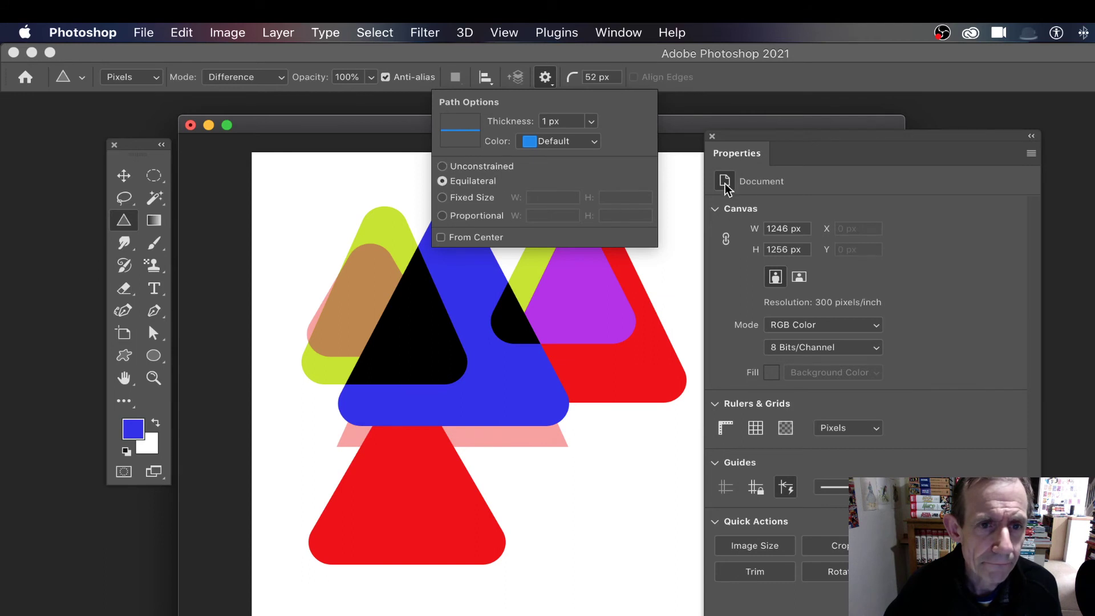
# Step: Draw a large rounded triangle at the bottom, then set Fixed Size 20 × 20 px and place a tiny one
pyautogui.click(682, 122)
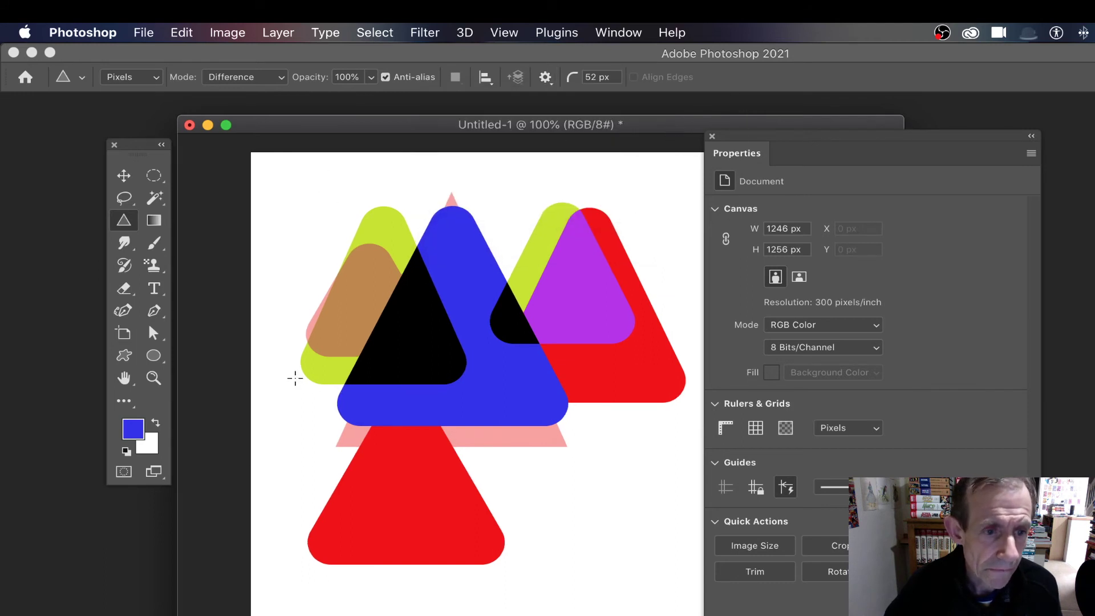
pyautogui.moveTo(323, 394); pyautogui.dragTo(553, 590)
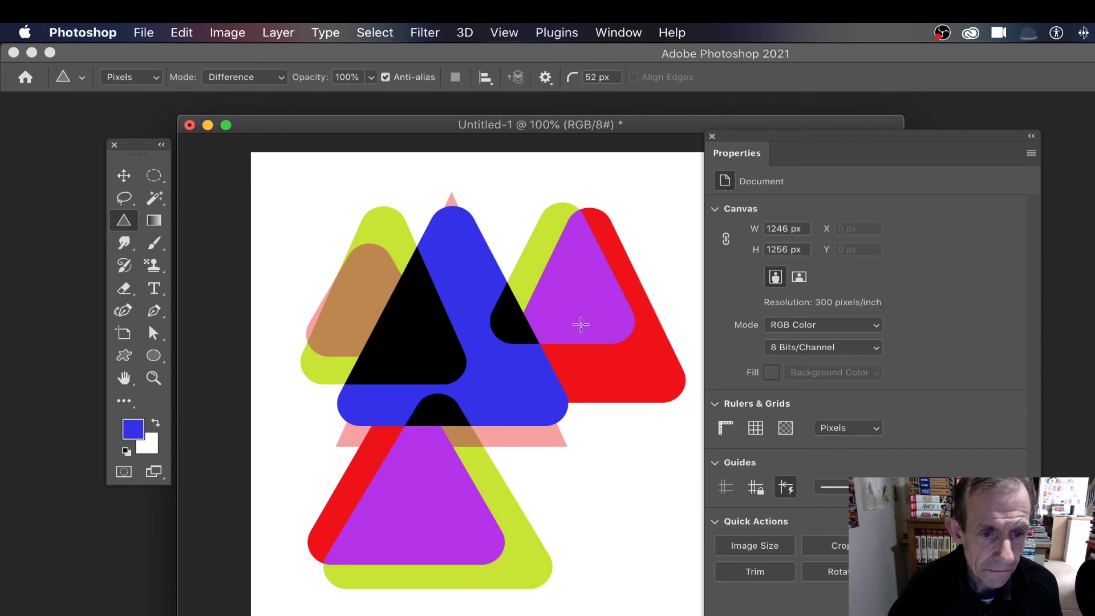
pyautogui.click(546, 79)
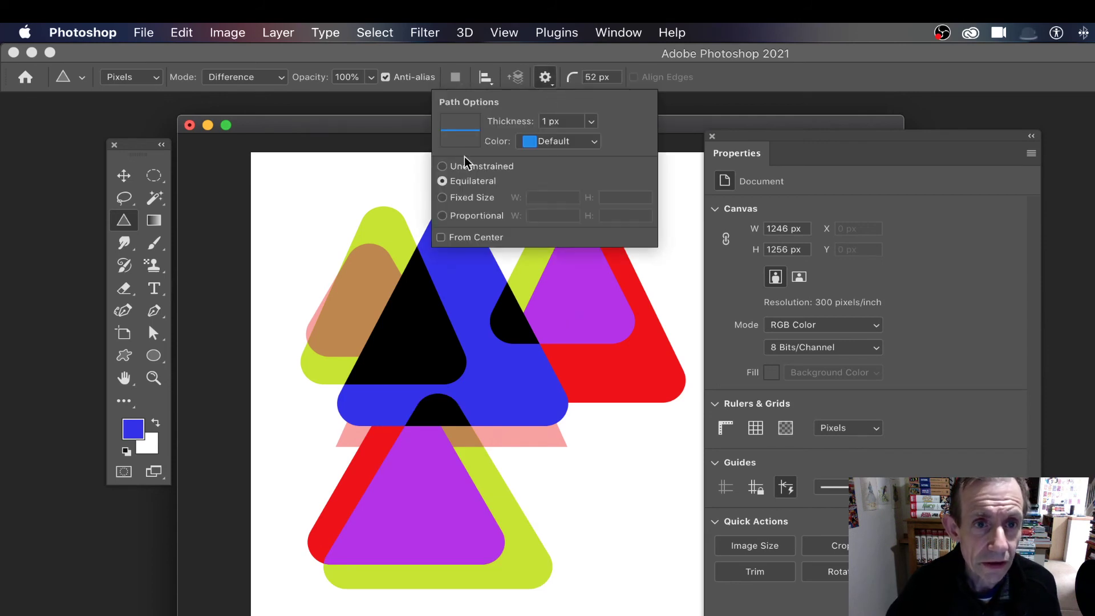
pyautogui.click(442, 197)
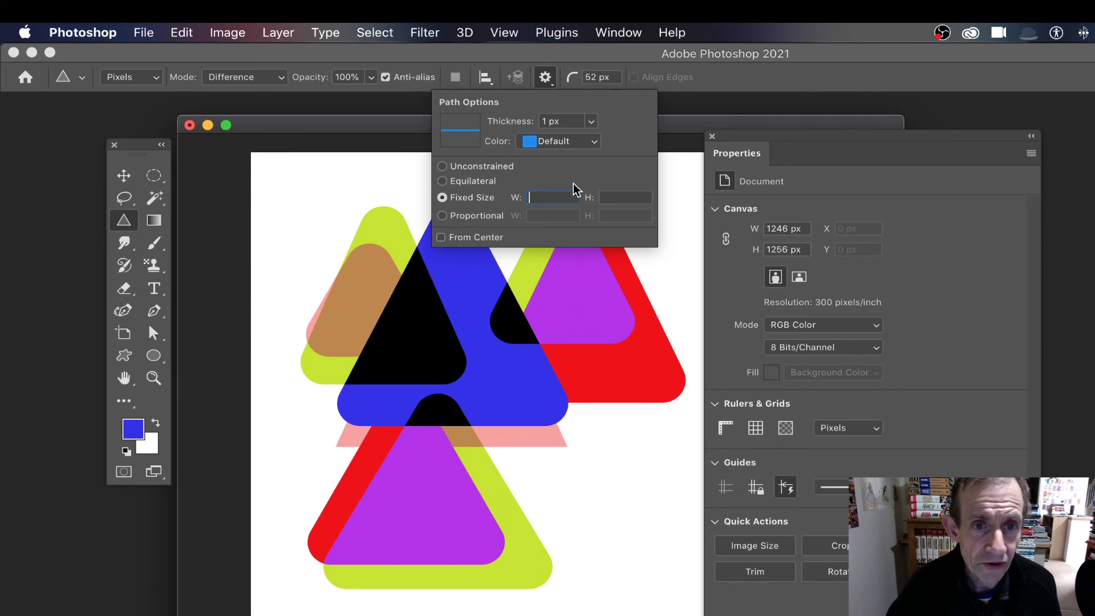
pyautogui.write('20')
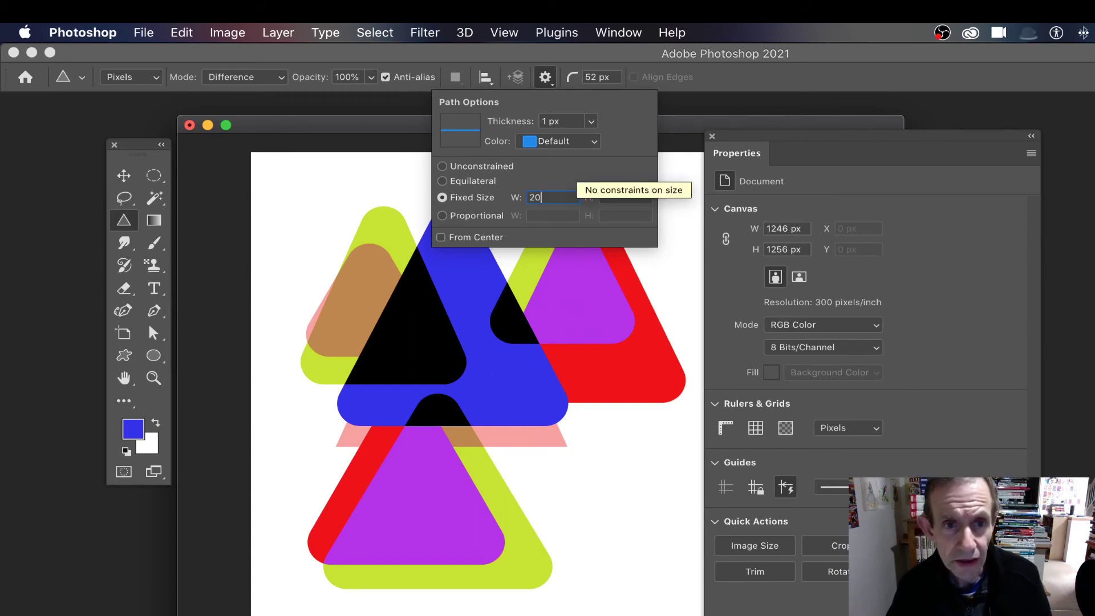
pyautogui.press('Tab')
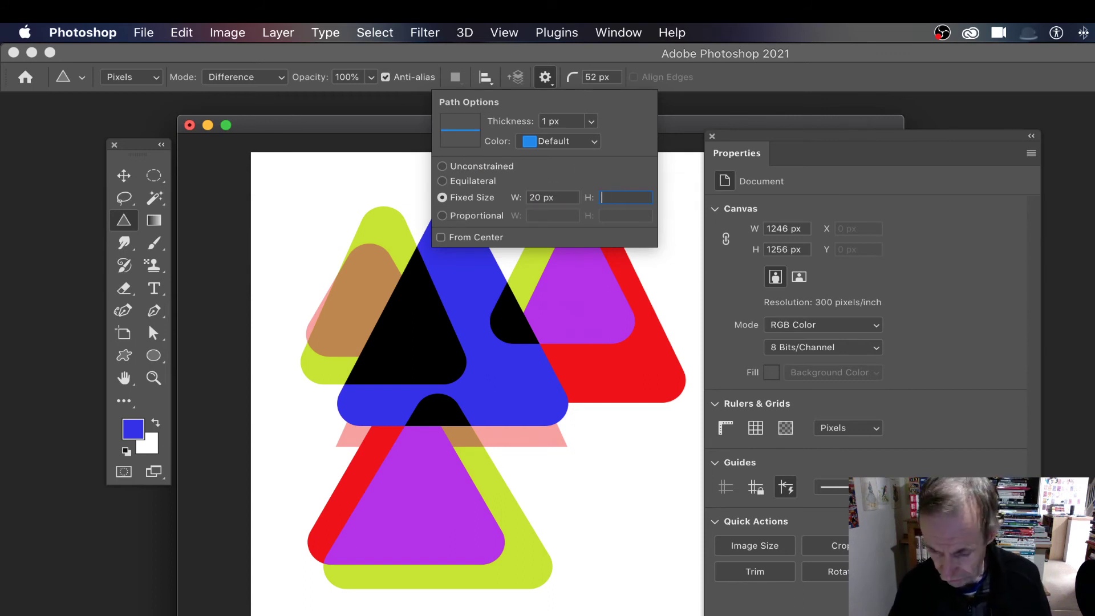
pyautogui.write('20')
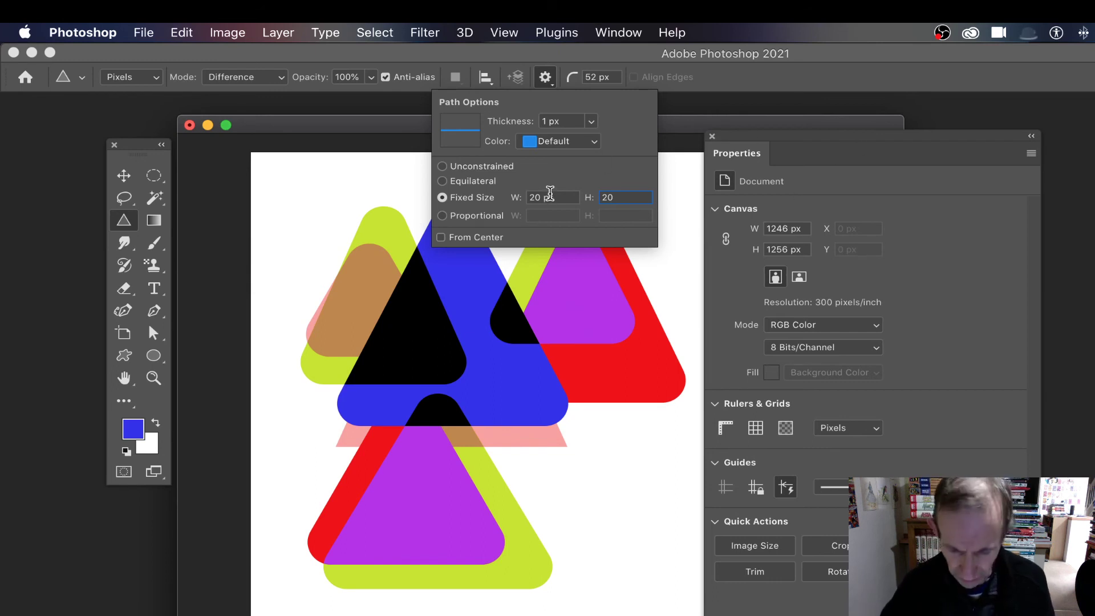
pyautogui.press('Tab')
pyautogui.click(293, 188)
pyautogui.moveTo(333, 219); pyautogui.dragTo(294, 185)
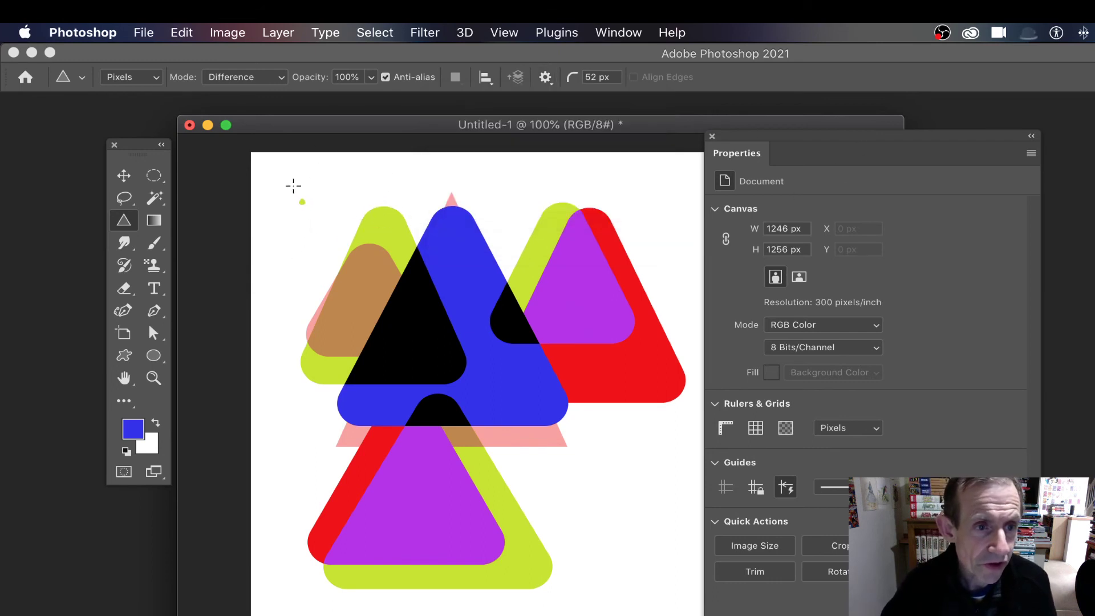
# Step: Change the fixed size to 200 × 200 px and draw a triangle above the right shapes
pyautogui.click(546, 78)
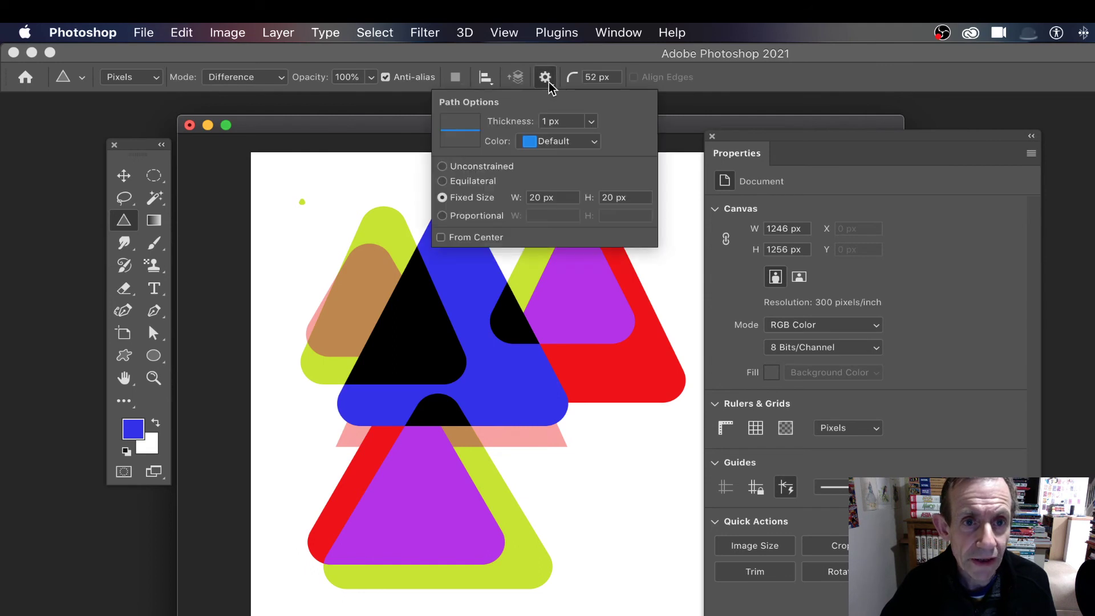
pyautogui.doubleClick(561, 197)
pyautogui.write('200')
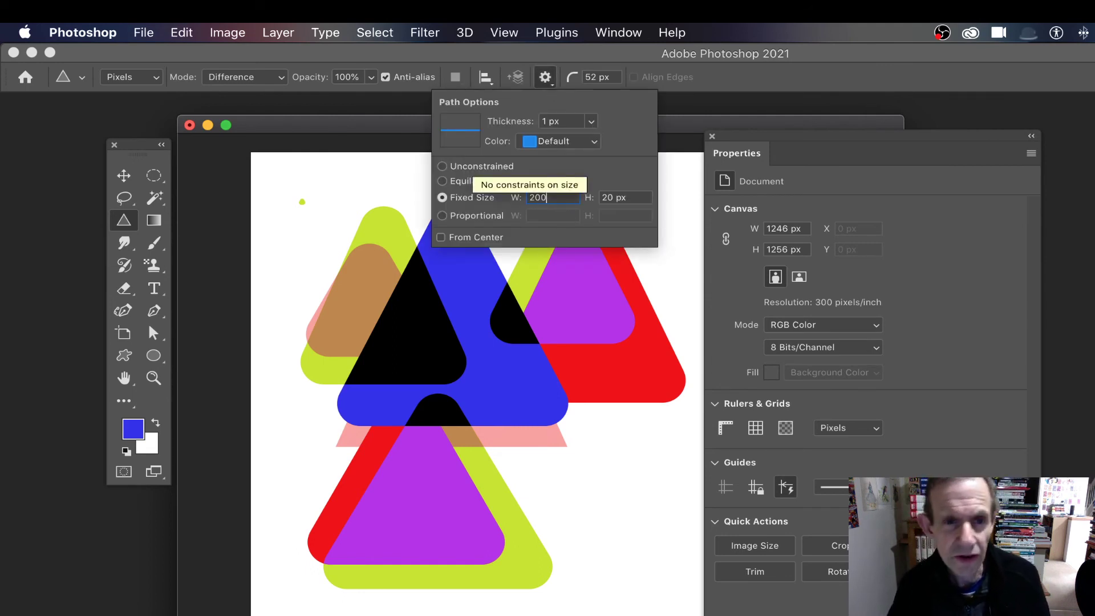
pyautogui.press('Tab')
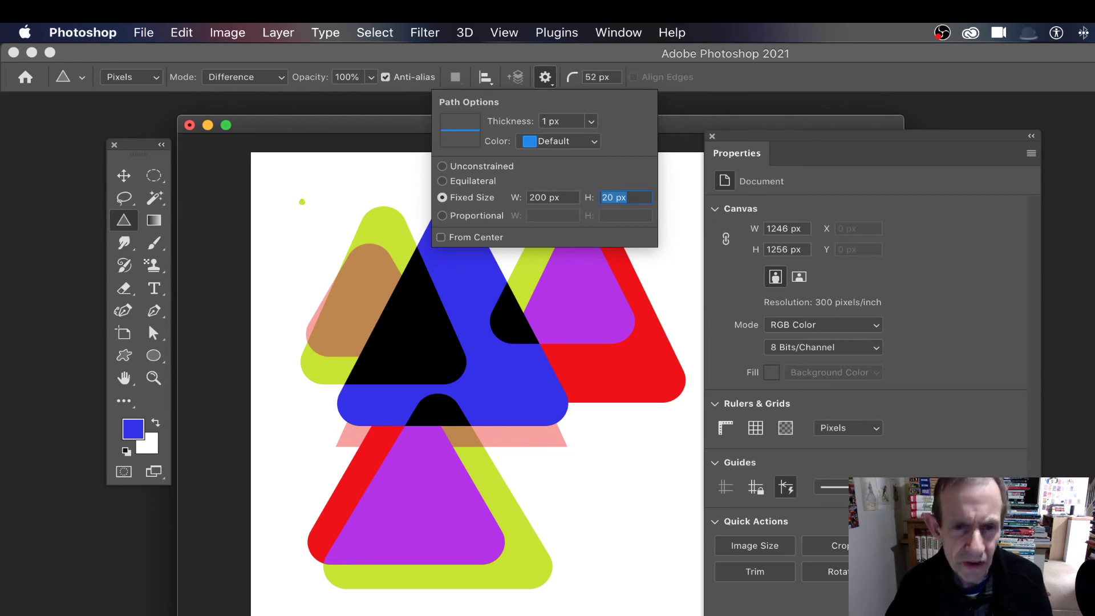
pyautogui.write('200')
pyautogui.press('Return')
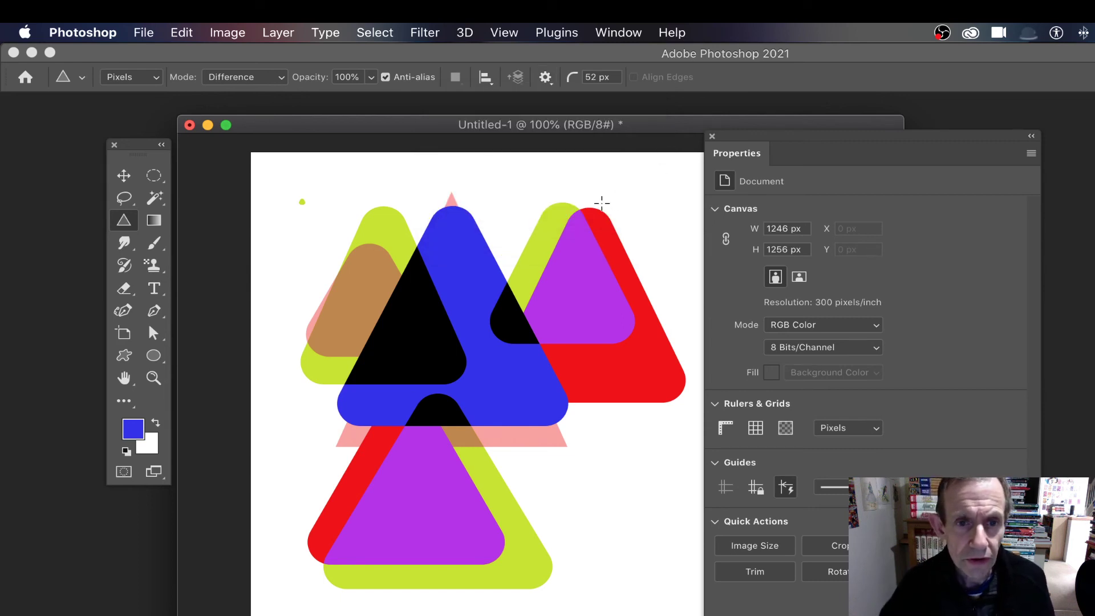
pyautogui.moveTo(602, 203)
pyautogui.mouseDown()
pyautogui.moveTo(530, 257)
pyautogui.moveTo(494, 188)
pyautogui.mouseUp()
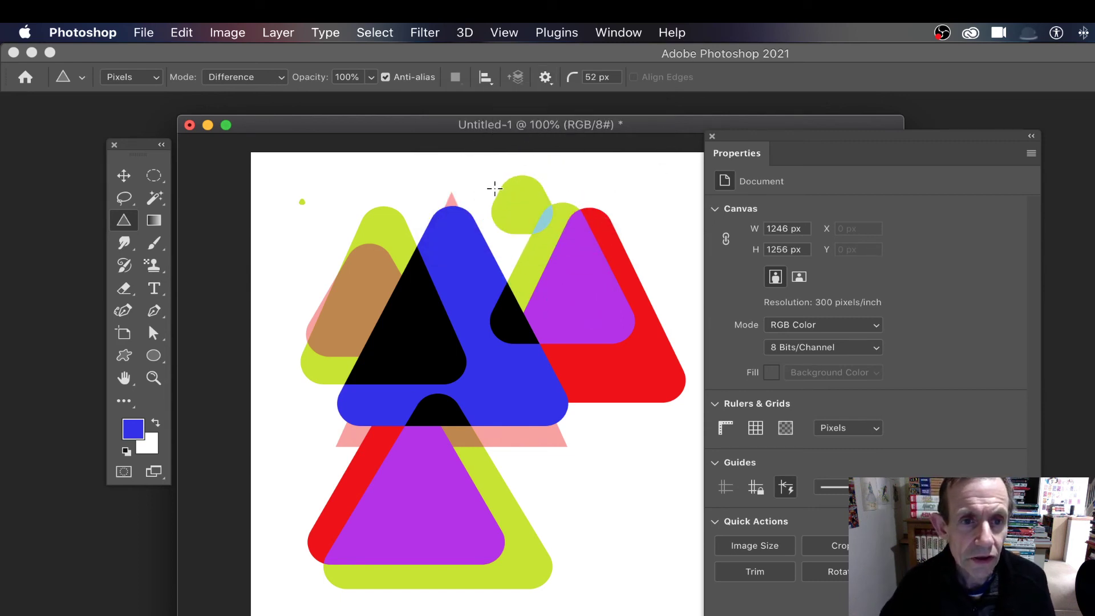
# Step: Reduce the corner radius to 4 px and scatter several 200 px triangles over the shapes
pyautogui.moveTo(572, 81); pyautogui.dragTo(525, 83)
pyautogui.moveTo(665, 194); pyautogui.dragTo(575, 420)
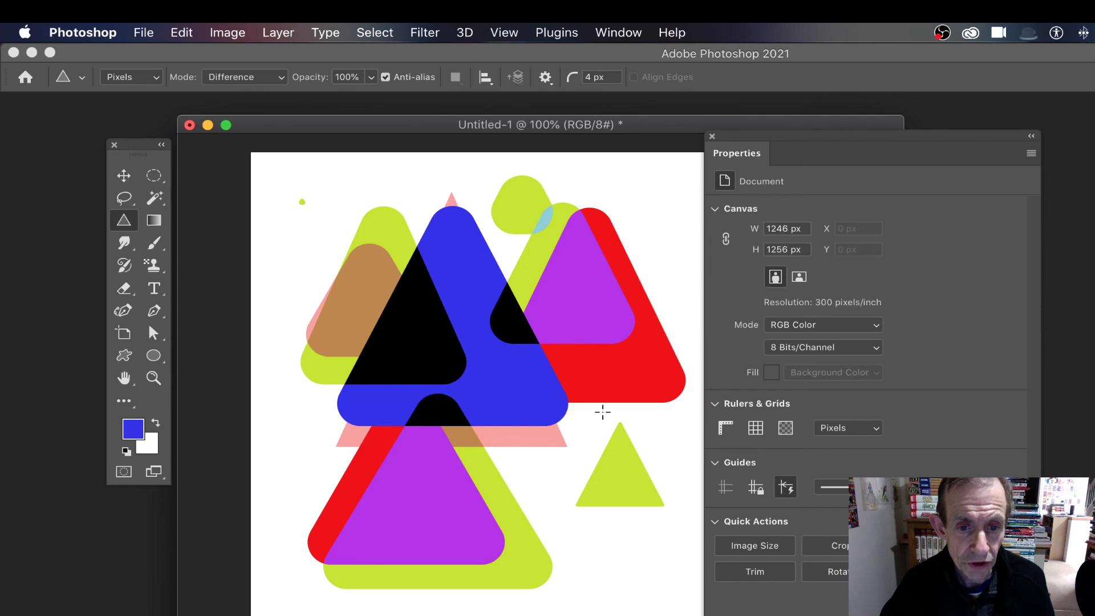
pyautogui.moveTo(471, 409)
pyautogui.mouseDown()
pyautogui.moveTo(547, 431)
pyautogui.moveTo(502, 396)
pyautogui.moveTo(580, 359)
pyautogui.moveTo(478, 416)
pyautogui.mouseUp()
pyautogui.moveTo(433, 356); pyautogui.dragTo(485, 425)
pyautogui.moveTo(444, 282); pyautogui.dragTo(533, 355)
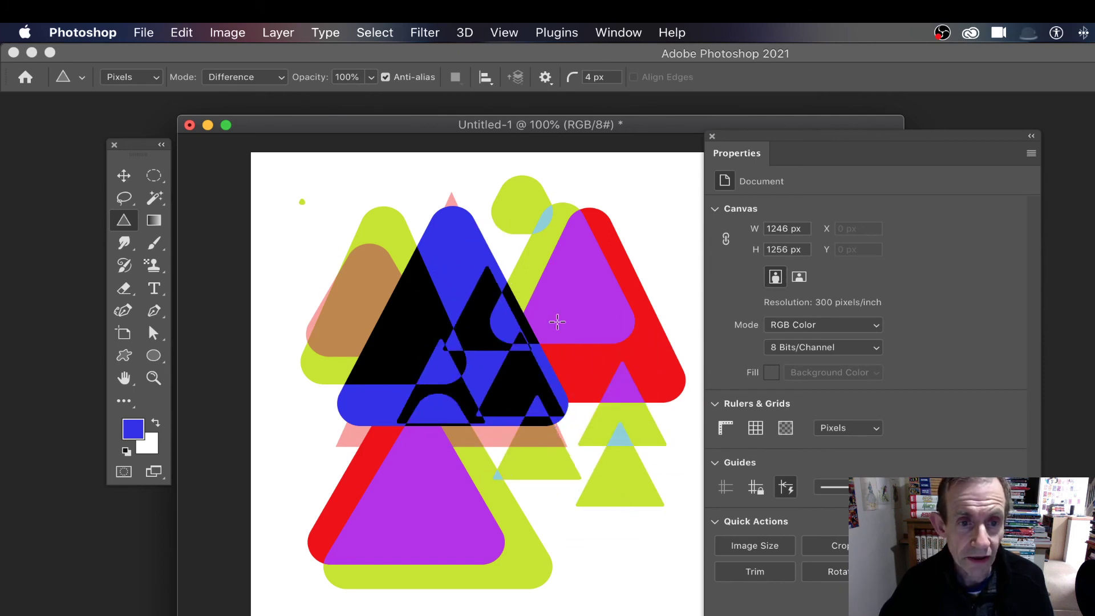
pyautogui.moveTo(574, 297); pyautogui.dragTo(650, 372)
# Step: Draw another triangle at the left and dismiss the Create Triangle dialog
pyautogui.moveTo(377, 288); pyautogui.dragTo(288, 374)
pyautogui.click(316, 213)
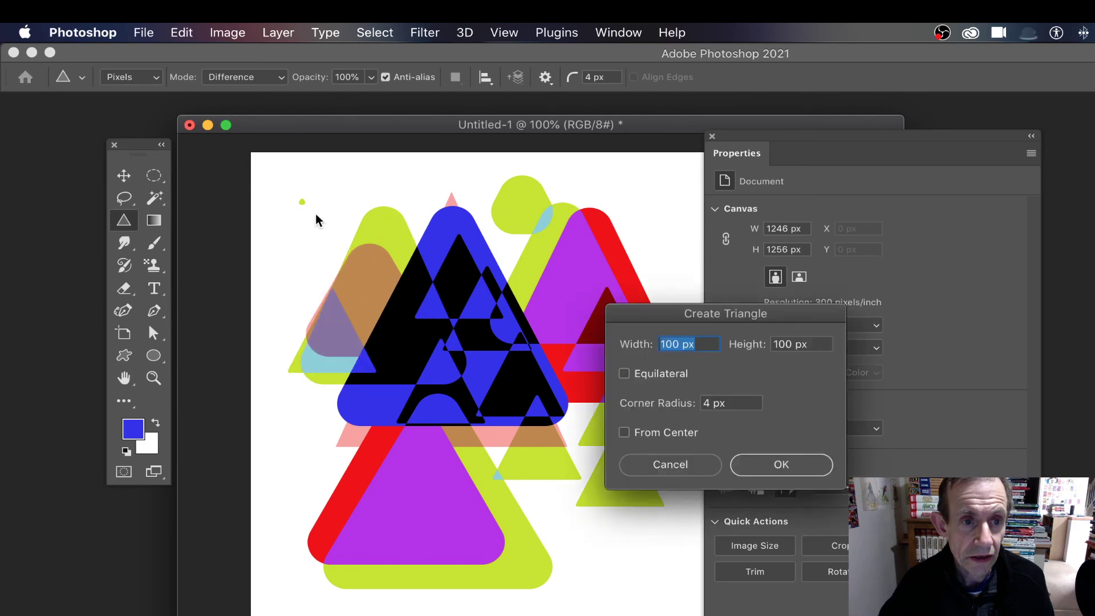
pyautogui.click(663, 474)
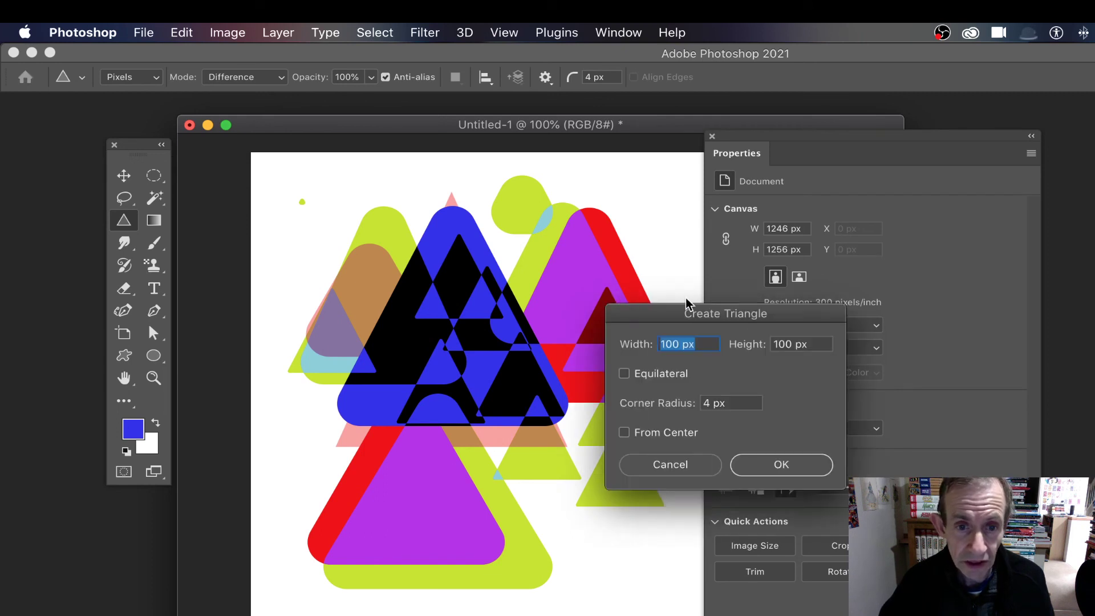
# Step: Create a triangle with a 47 px corner radius, then paint a very rounded lime triangle near the bottom
pyautogui.click(616, 298)
pyautogui.moveTo(721, 316); pyautogui.dragTo(559, 260)
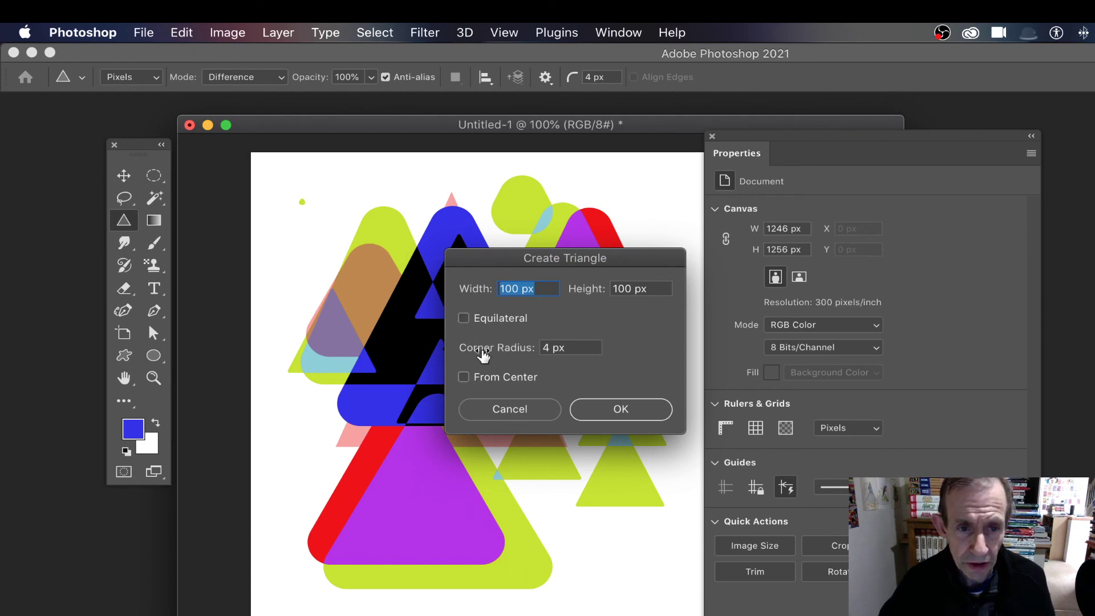
pyautogui.moveTo(516, 350); pyautogui.dragTo(540, 354)
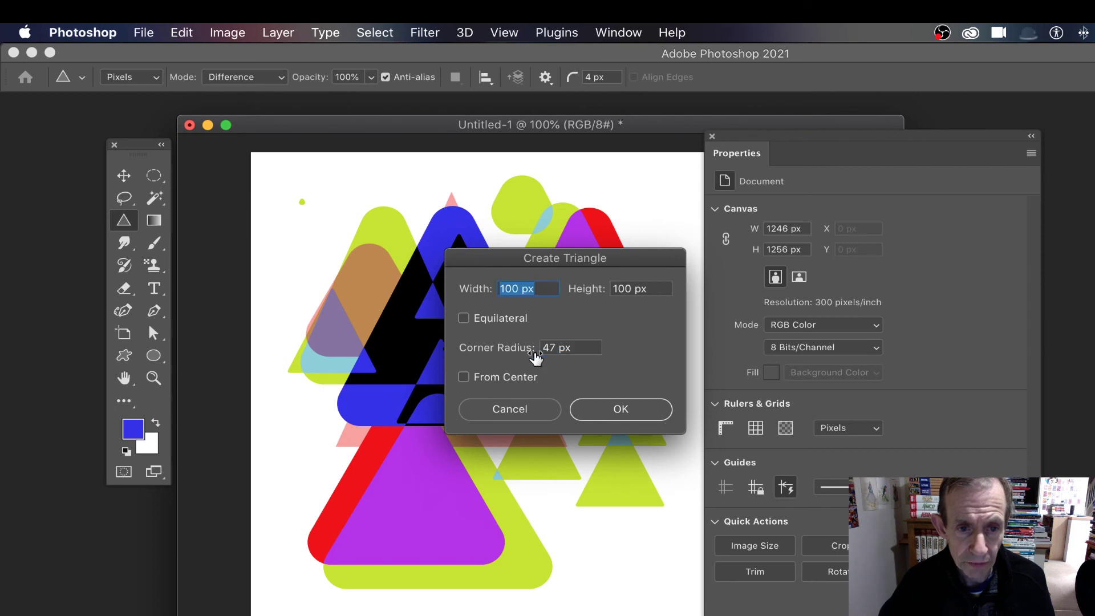
pyautogui.click(617, 410)
pyautogui.moveTo(634, 586); pyautogui.dragTo(548, 505)
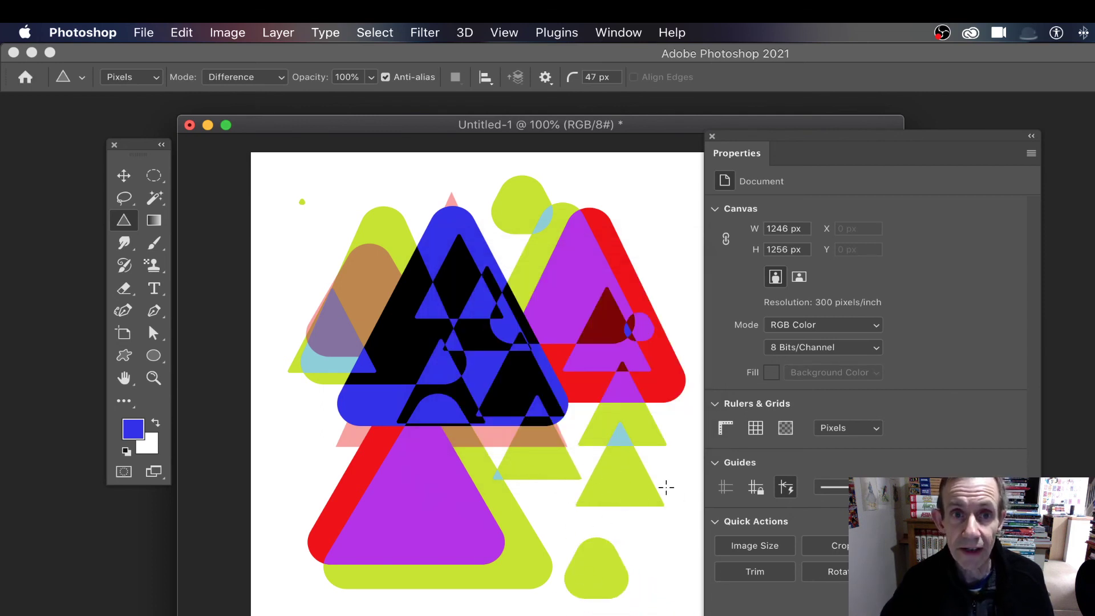
# Step: Set triangle sizing back to Unconstrained and draw three large rounded triangles across the artwork
pyautogui.click(545, 77)
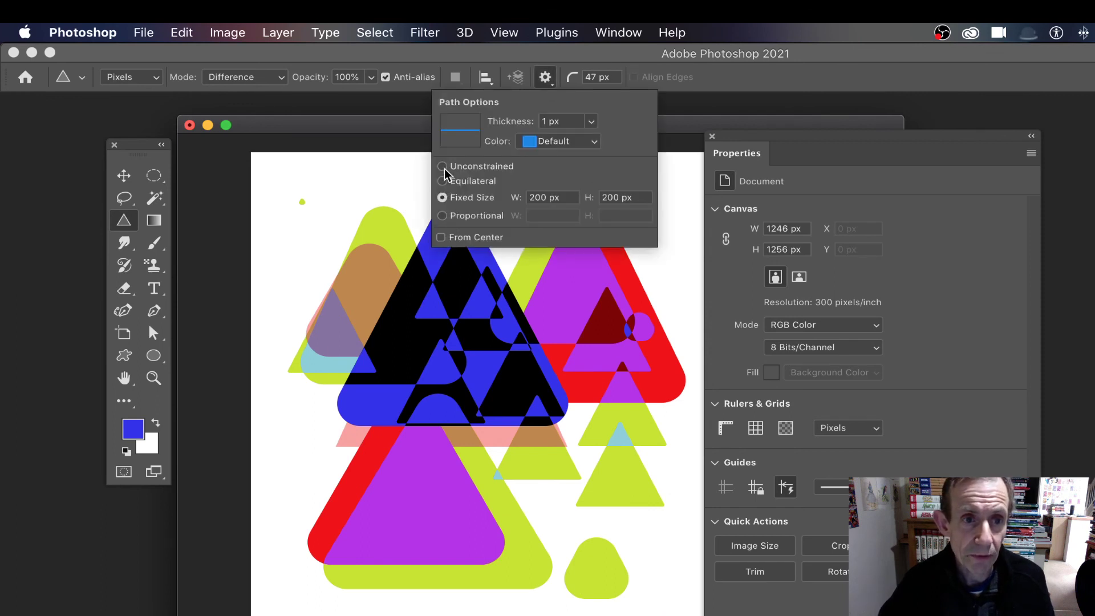
pyautogui.click(496, 168)
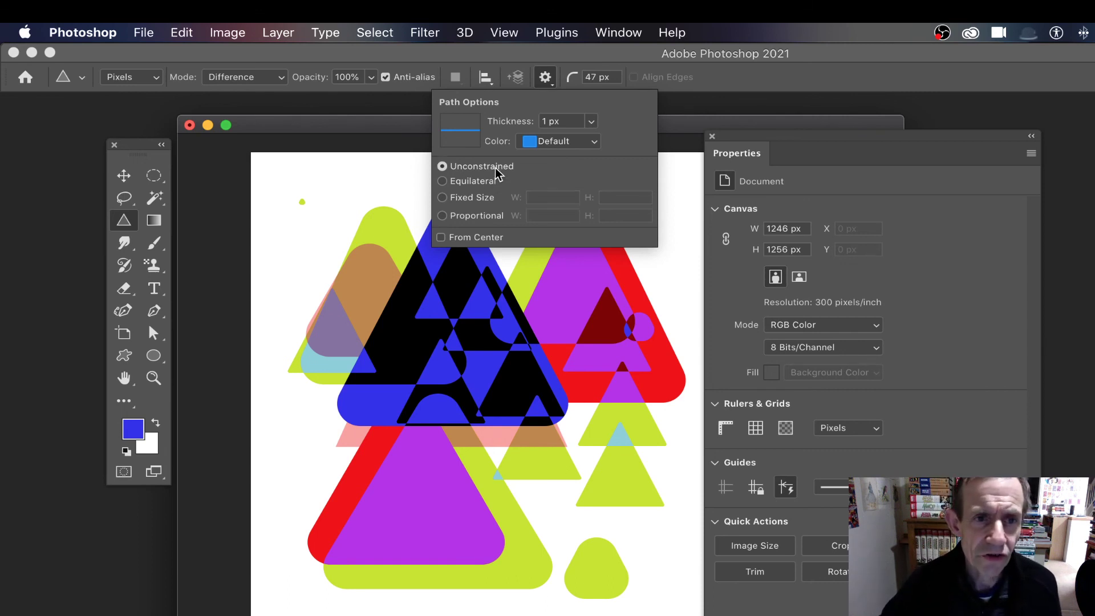
pyautogui.click(692, 129)
pyautogui.moveTo(460, 170); pyautogui.dragTo(795, 556)
pyautogui.moveTo(362, 205); pyautogui.dragTo(566, 406)
pyautogui.moveTo(302, 201); pyautogui.dragTo(411, 310)
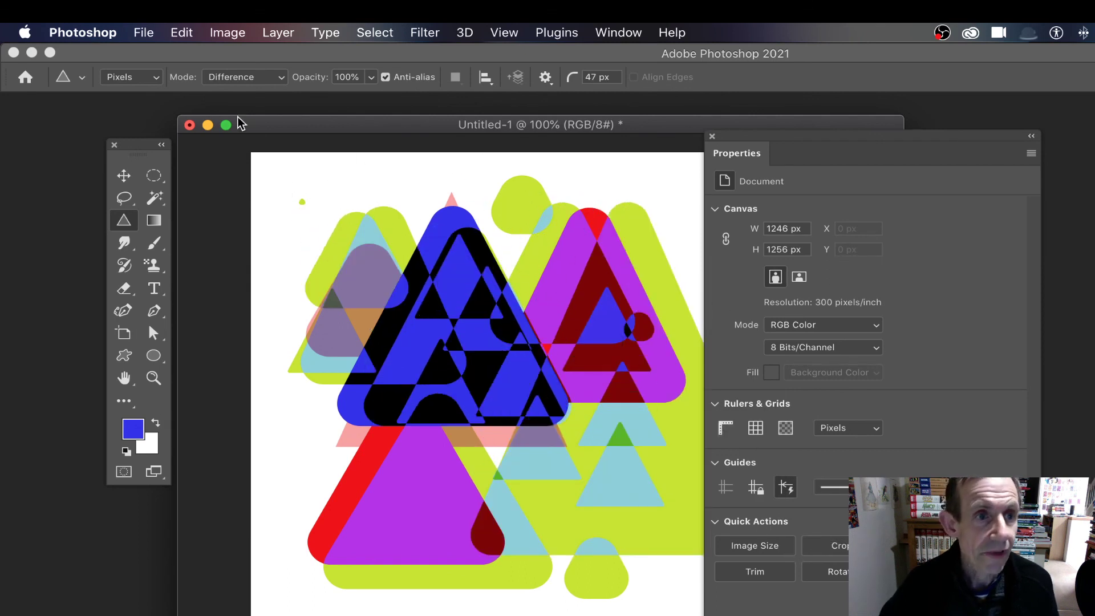
# Step: Switch blending to Normal and paint a solid blue rounded triangle at the upper left
pyautogui.click(242, 79)
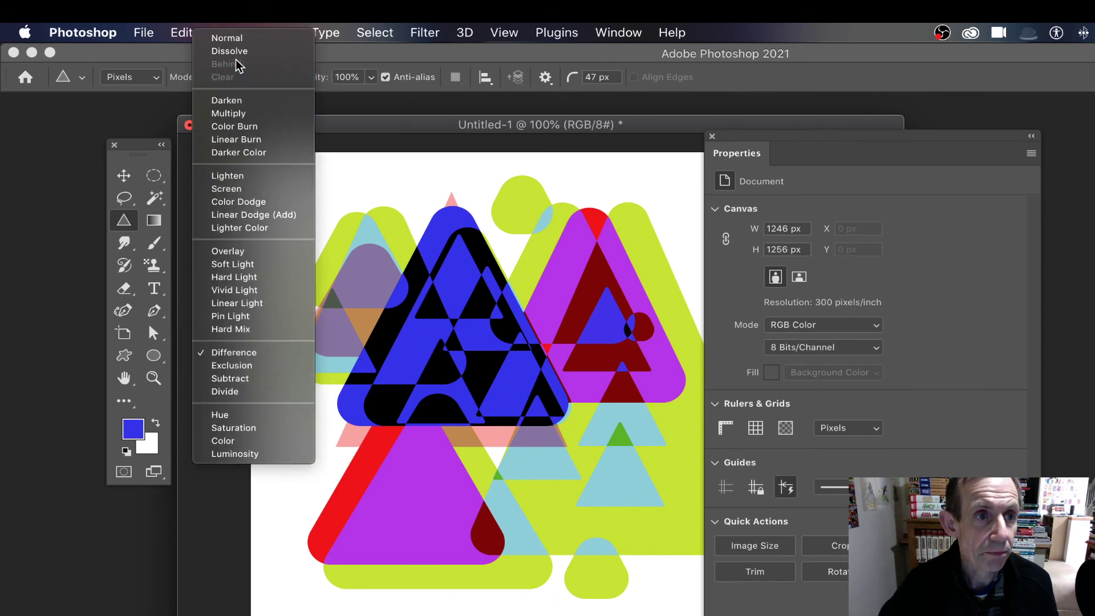
pyautogui.click(243, 38)
pyautogui.moveTo(339, 191); pyautogui.dragTo(499, 342)
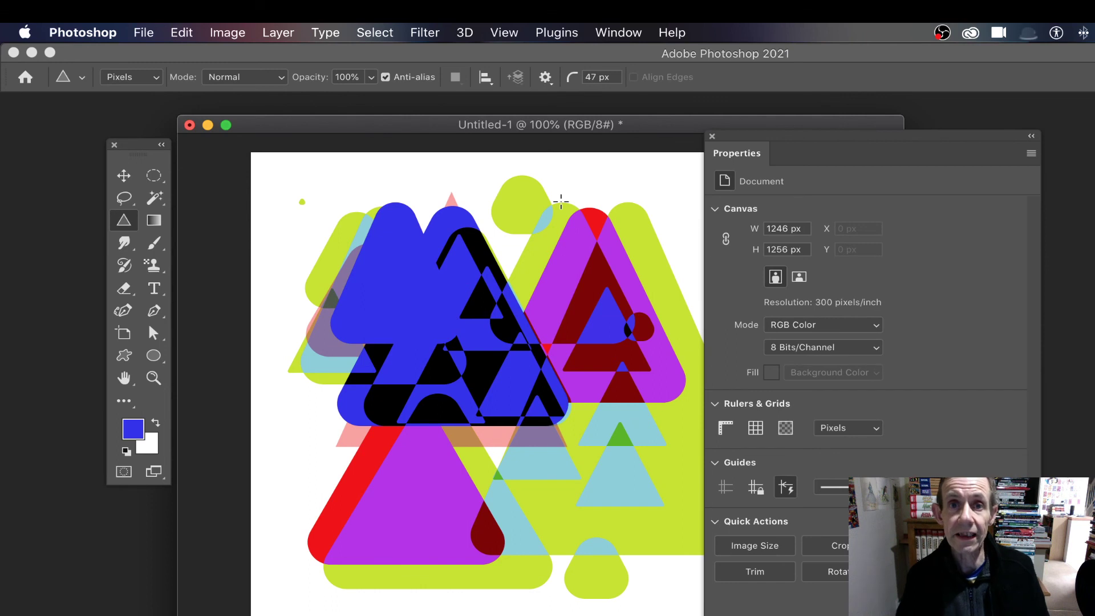